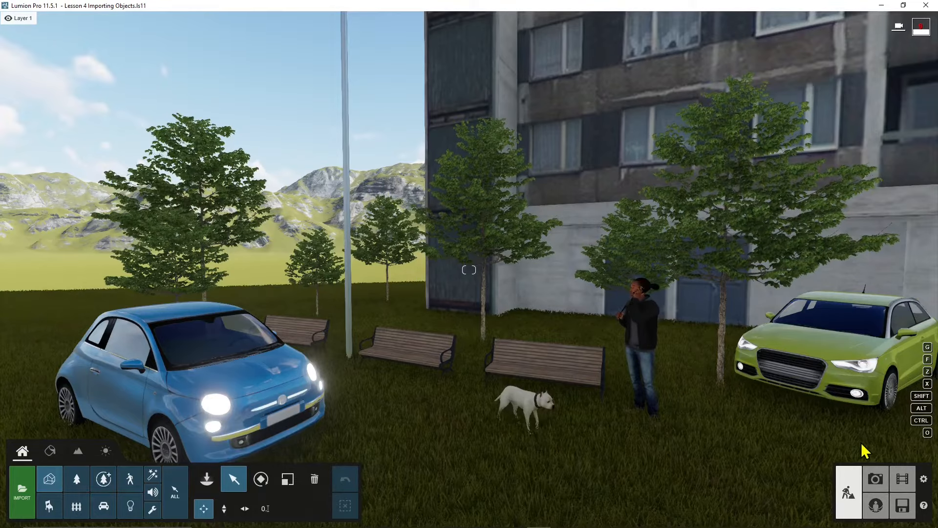
- Create a new project from the grassy plain environment with mountains on the horizon
click(902, 506)
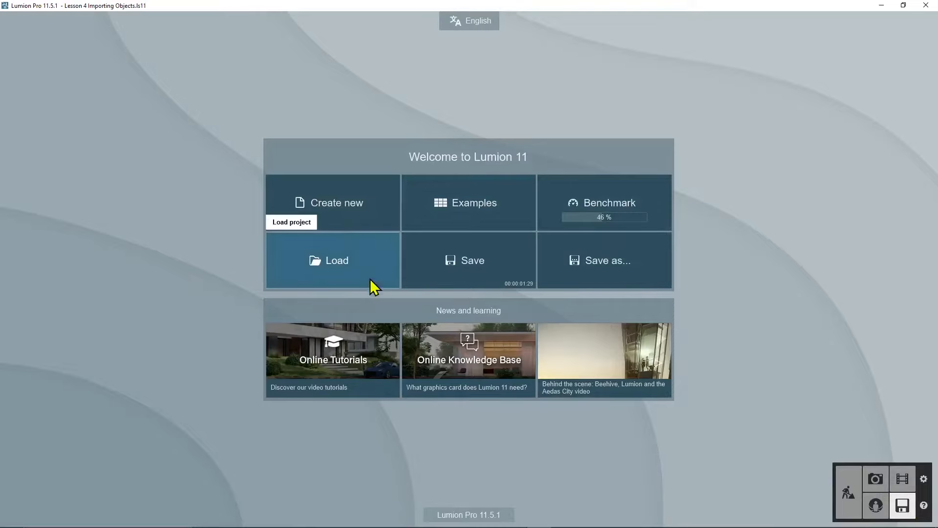
click(349, 211)
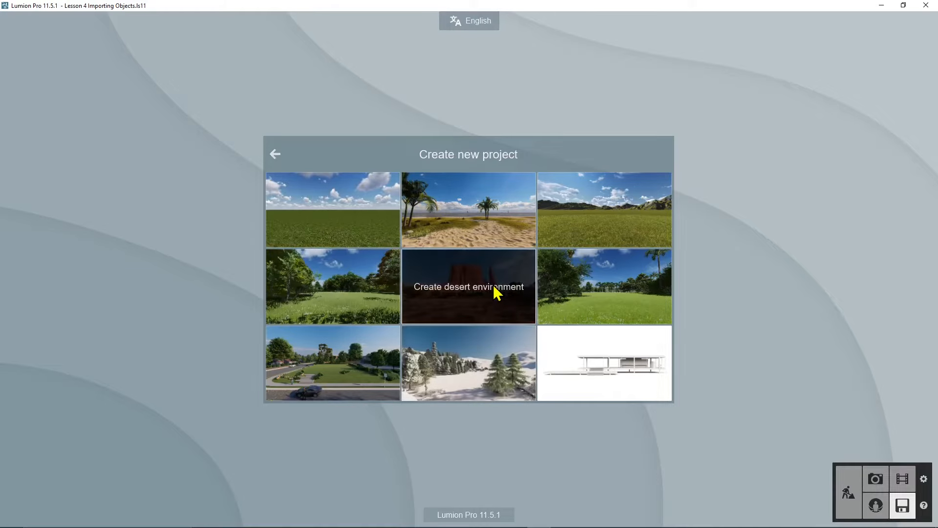
click(575, 239)
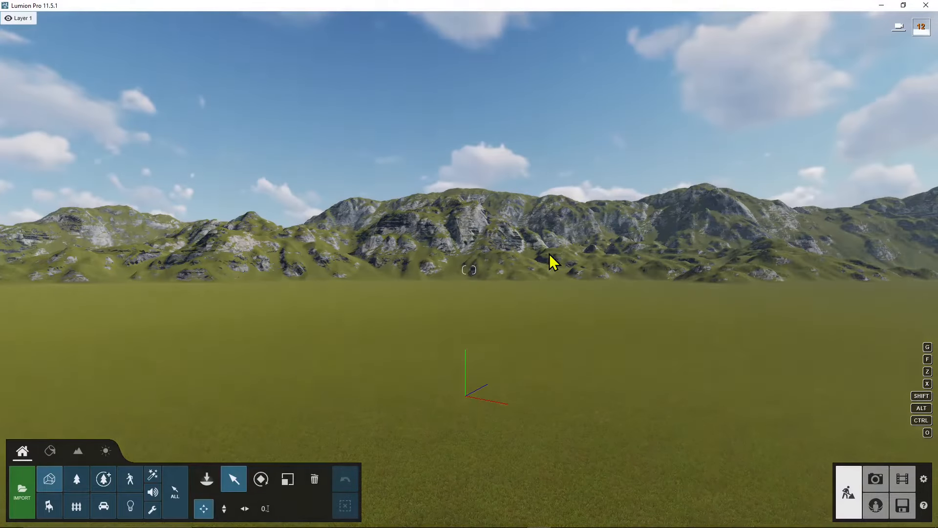
- Look around the empty landscape near the origin and review the editor's image settings
right_drag(550, 254, 595, 220)
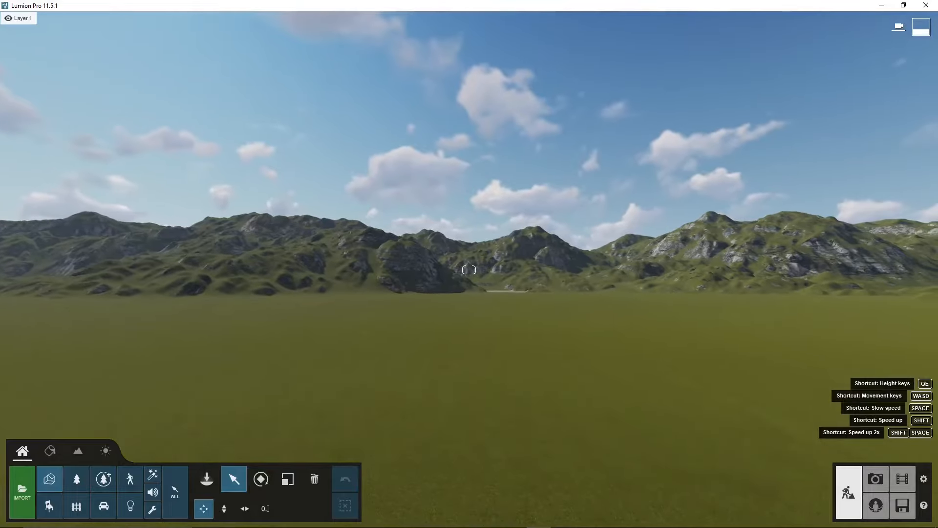
key(w)
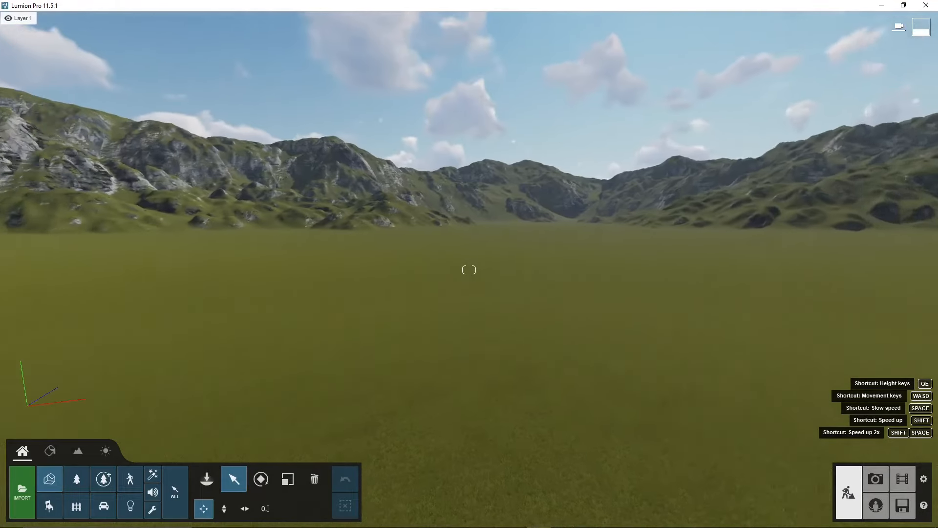
right_drag(595, 219, 412, 345)
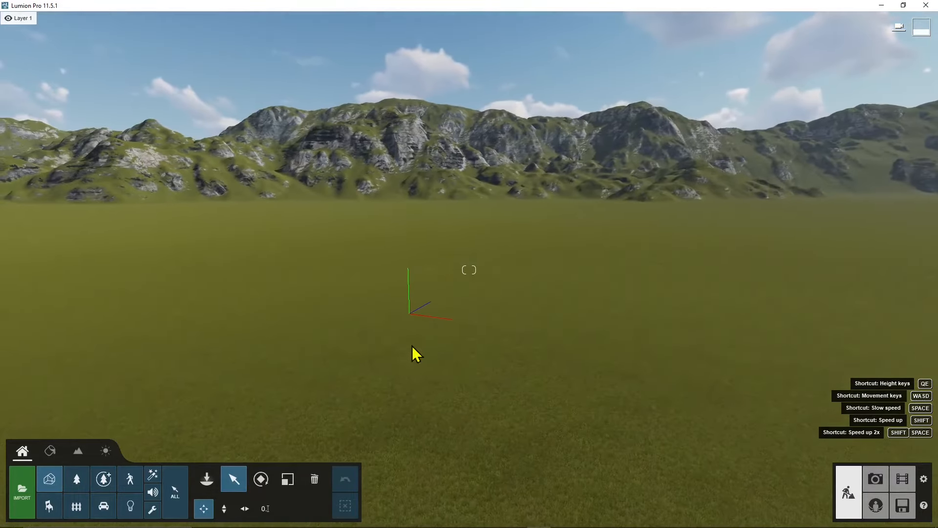
click(923, 482)
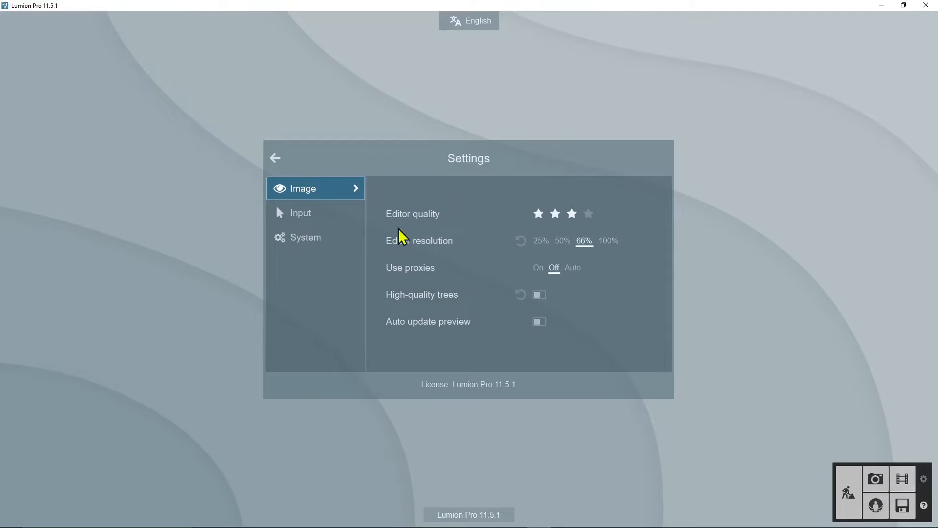
click(275, 159)
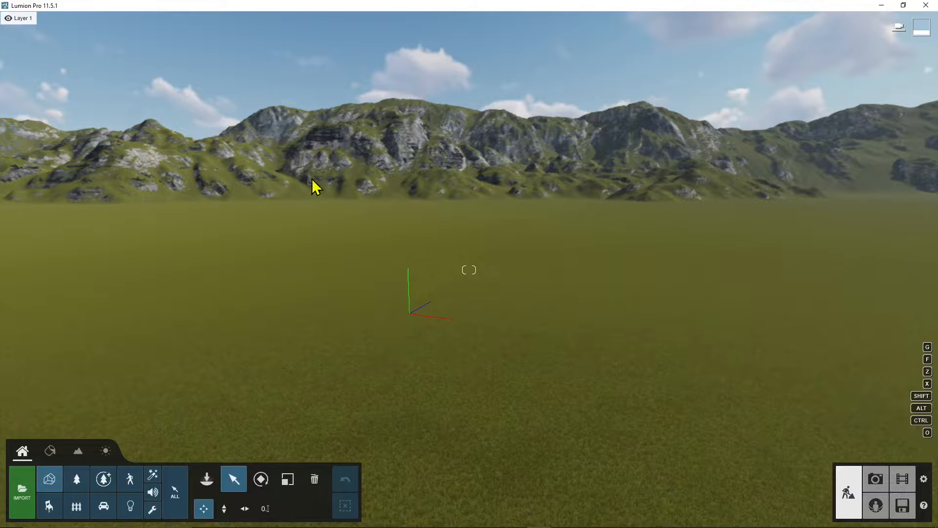
mouse_move(450, 347)
right_down()
mouse_move(452, 360)
mouse_move(443, 328)
mouse_move(431, 338)
mouse_move(461, 338)
right_up()
key(w)
key(a)
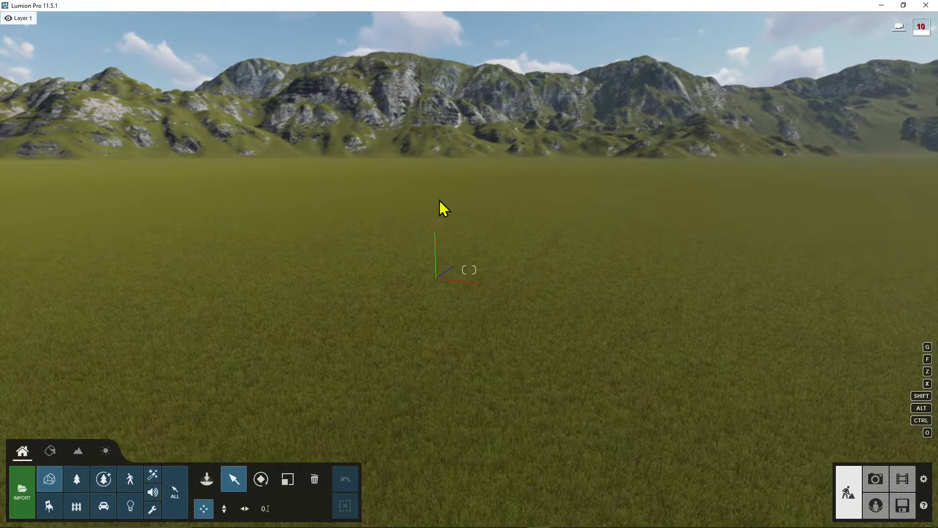
right_drag(439, 200, 437, 298)
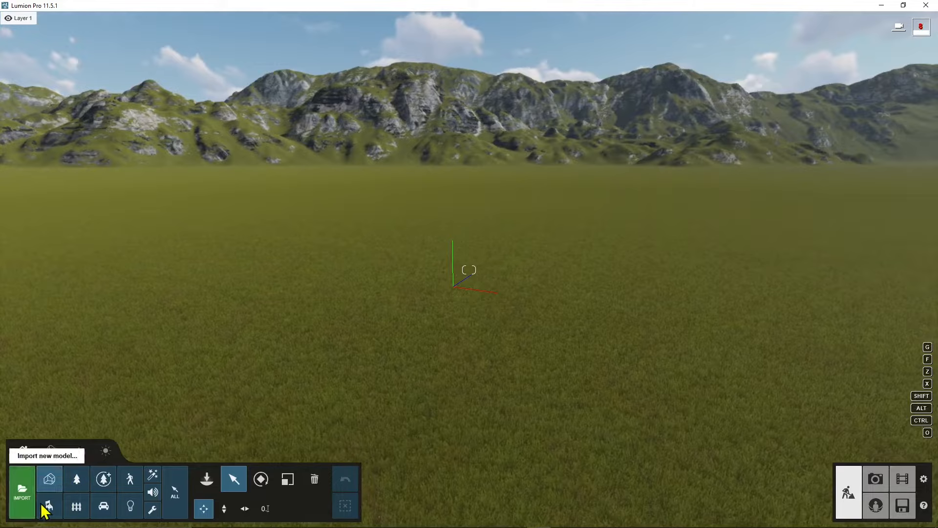
- Browse the pages of furniture models in the outdoor object library
click(78, 509)
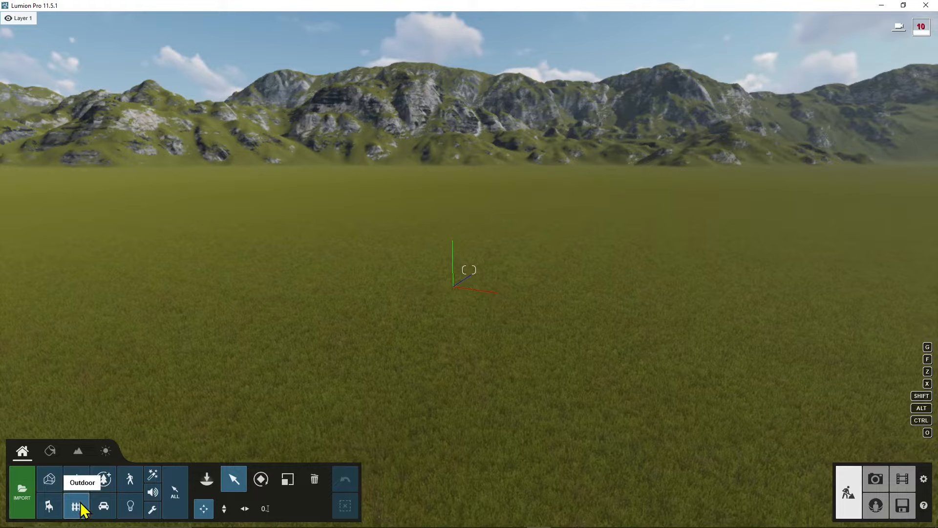
click(79, 509)
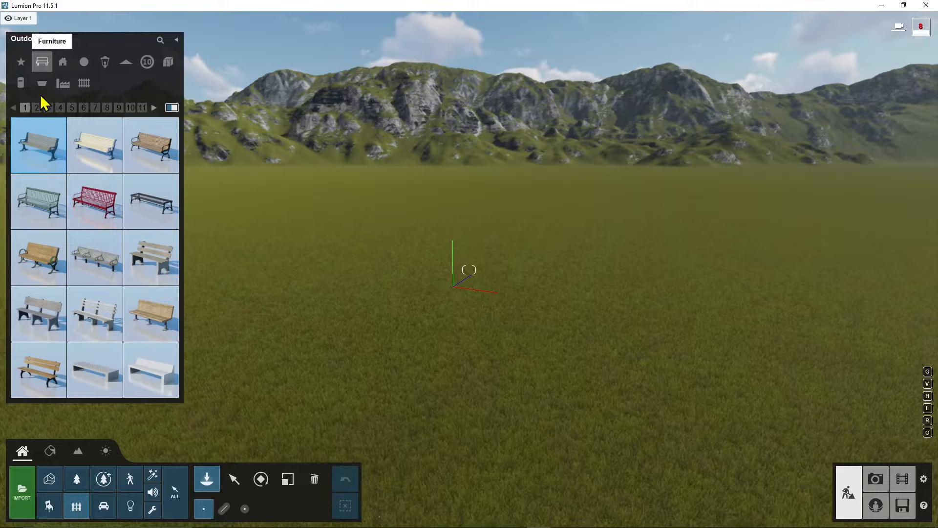
click(58, 109)
click(96, 108)
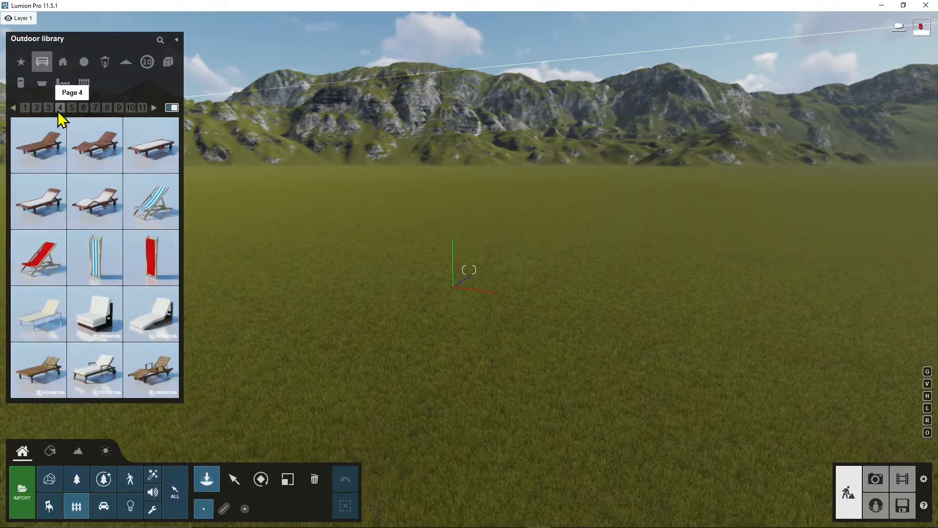
click(119, 107)
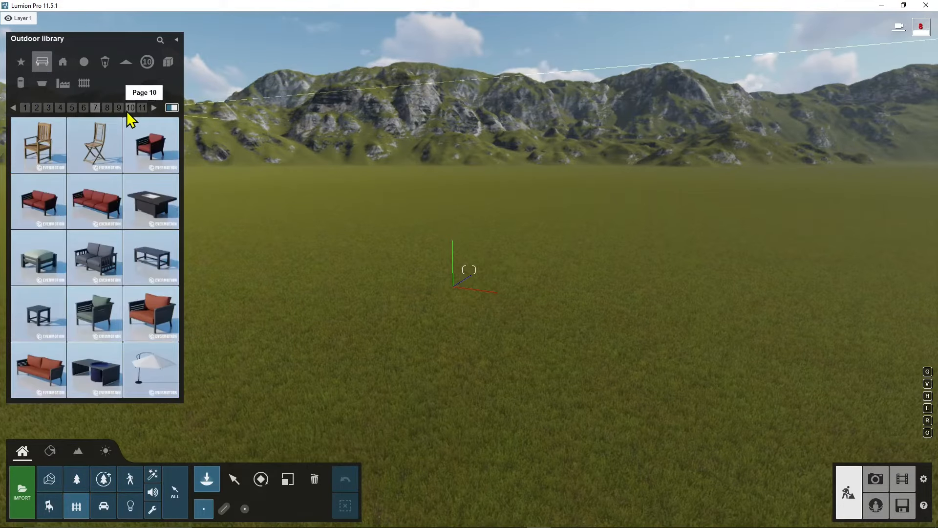
click(130, 108)
click(153, 108)
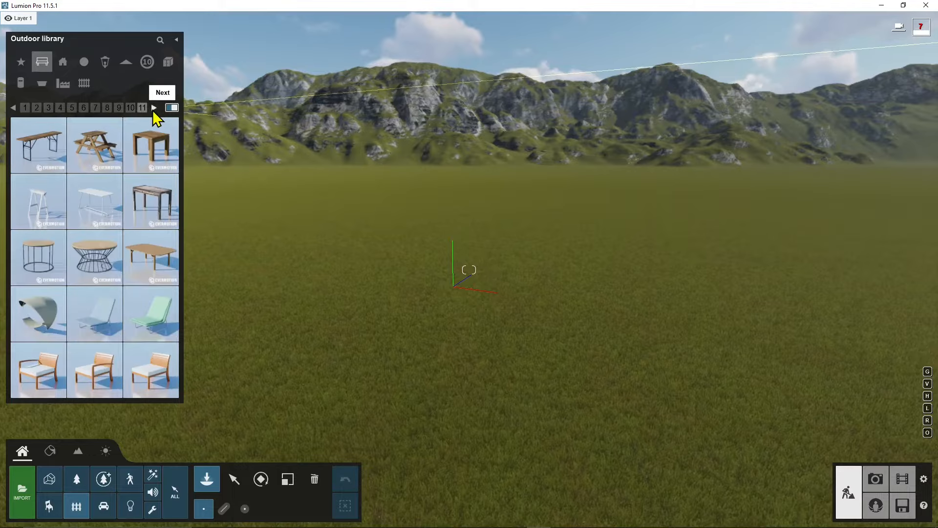
click(153, 108)
click(153, 108)
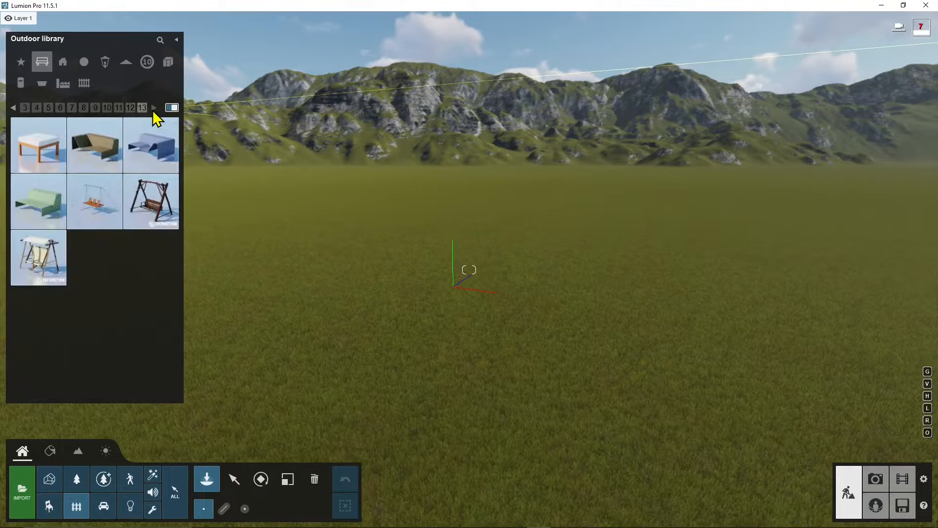
click(85, 152)
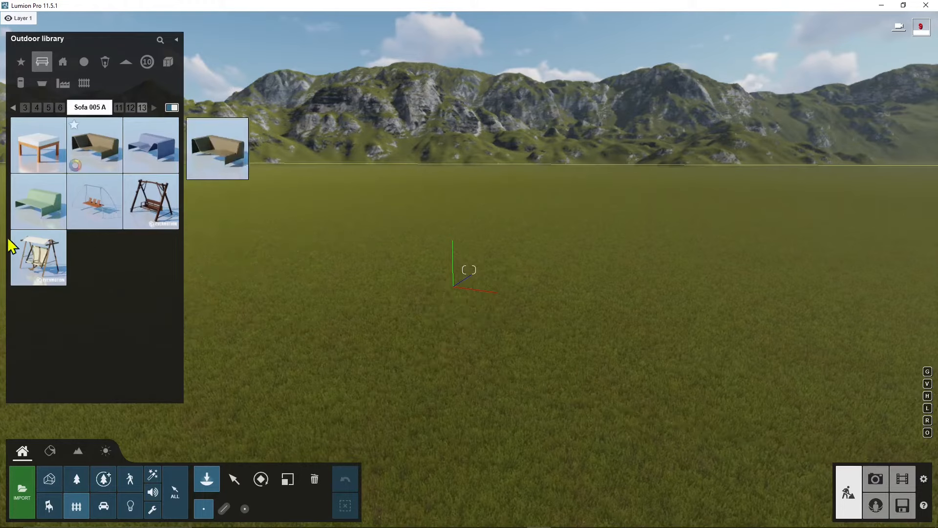
mouse_move(82, 221)
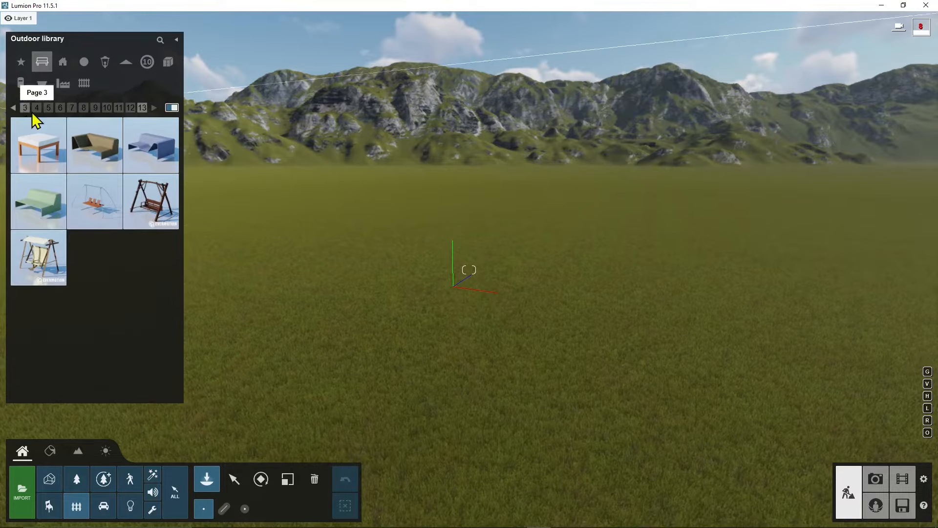
click(14, 108)
click(14, 108)
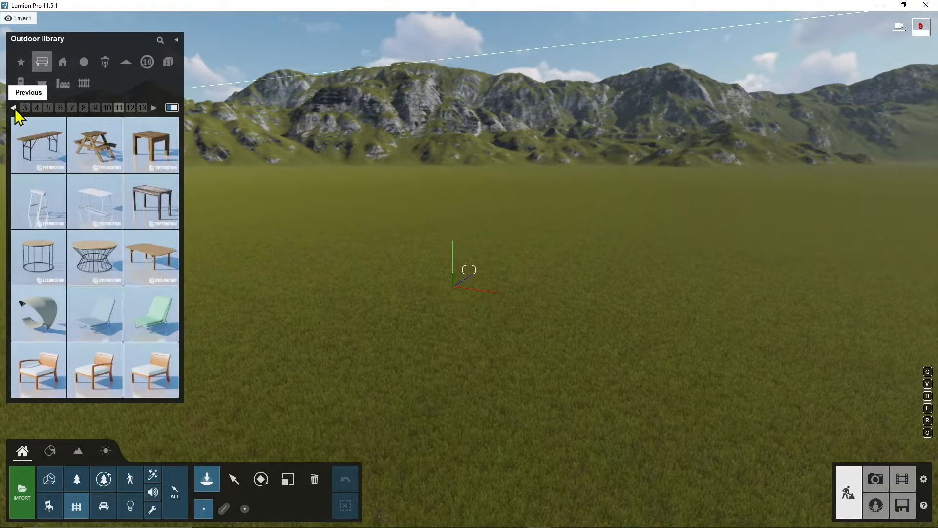
click(14, 108)
click(14, 108)
click(14, 109)
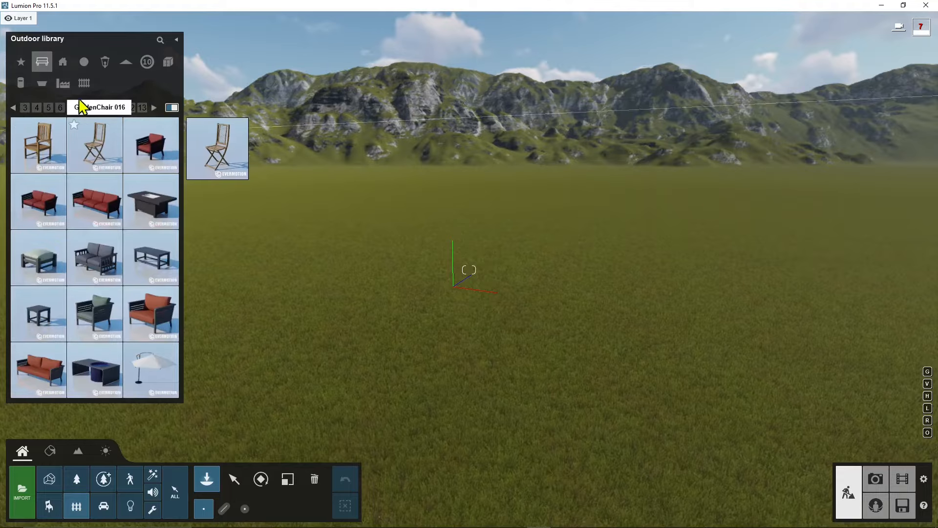
- Place two OfficeBlock 001 models from the outdoor library's buildings on the grass, one behind the other, and switch to Select mode
click(64, 68)
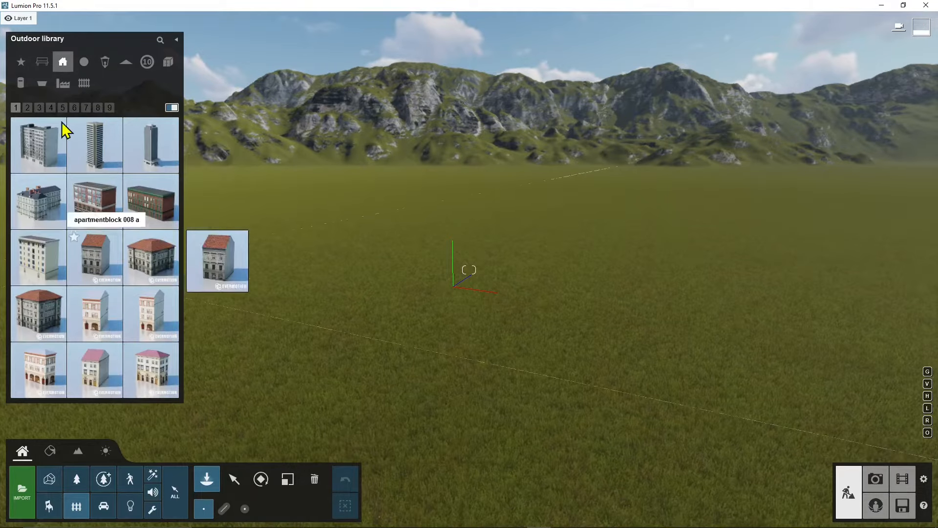
click(28, 108)
click(40, 108)
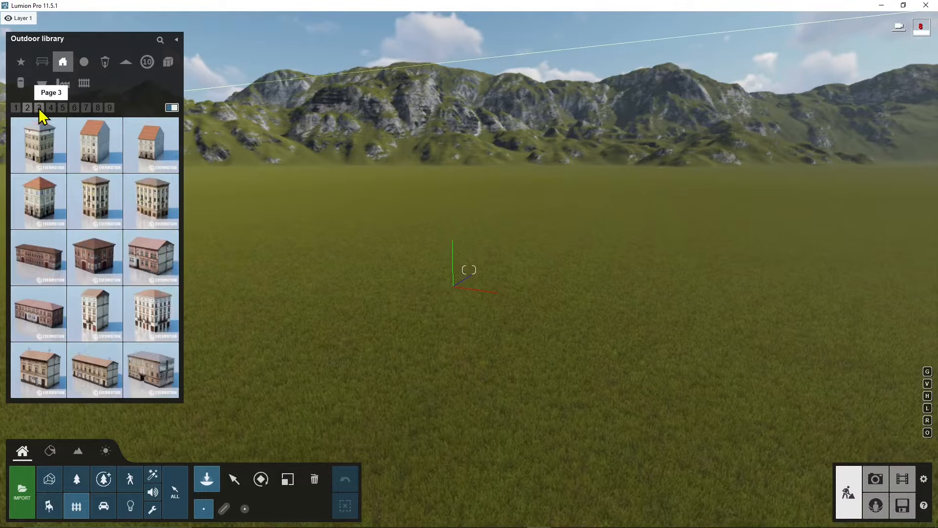
click(75, 108)
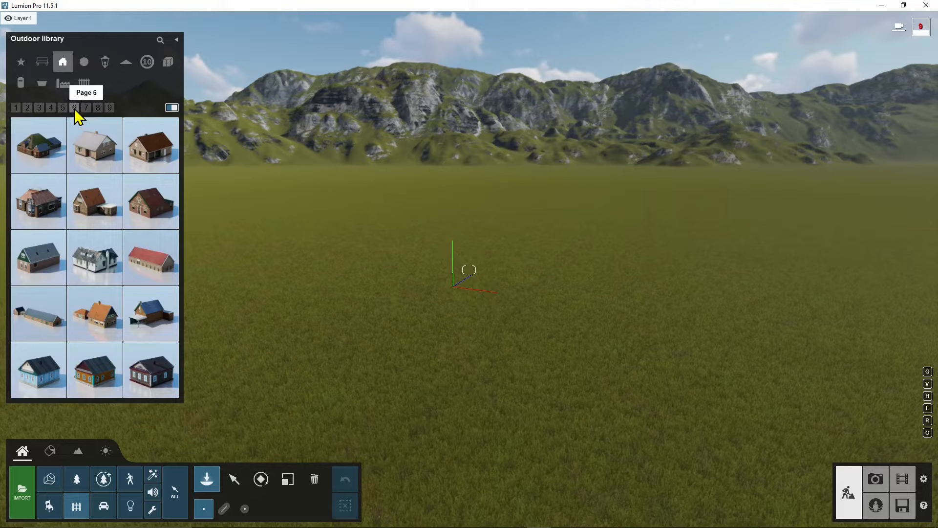
click(108, 109)
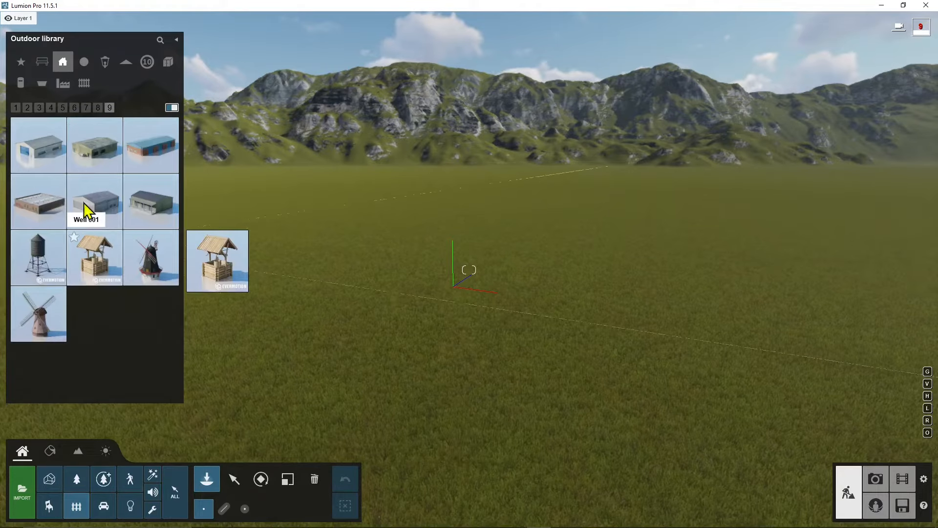
click(97, 108)
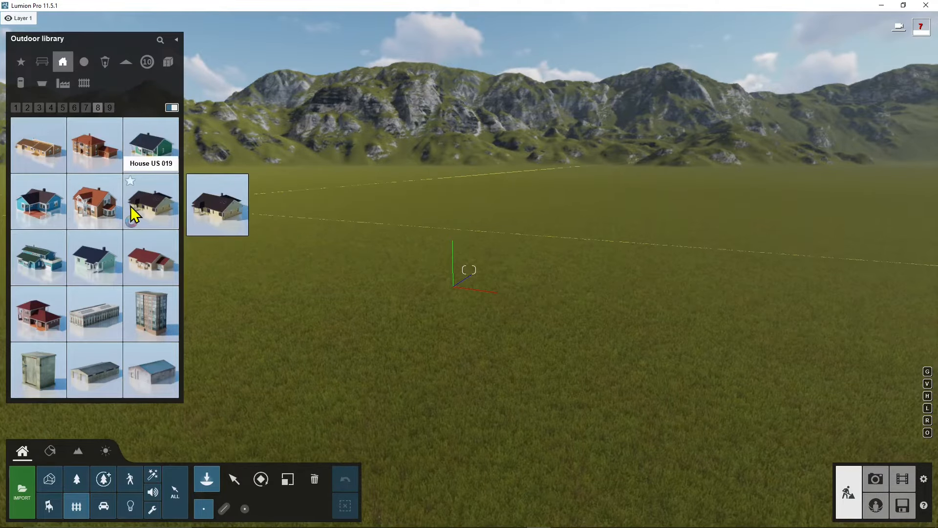
click(153, 325)
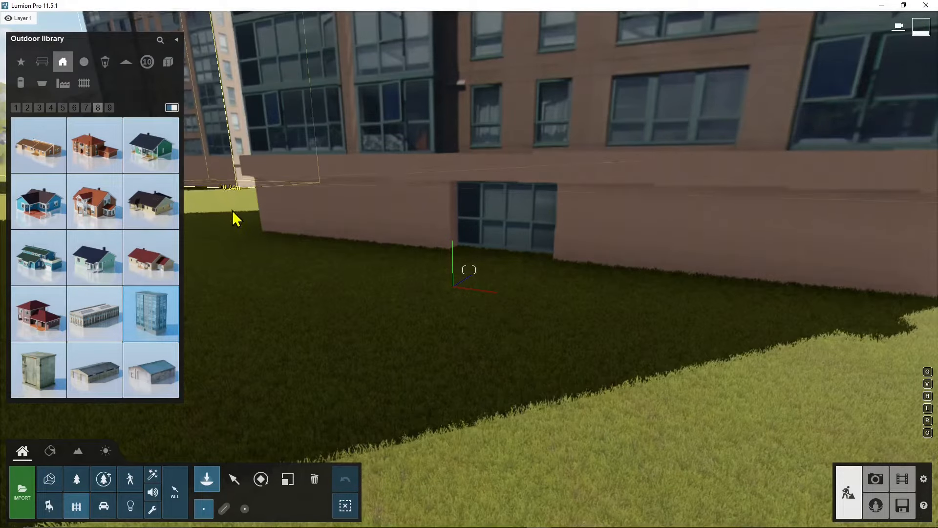
click(235, 480)
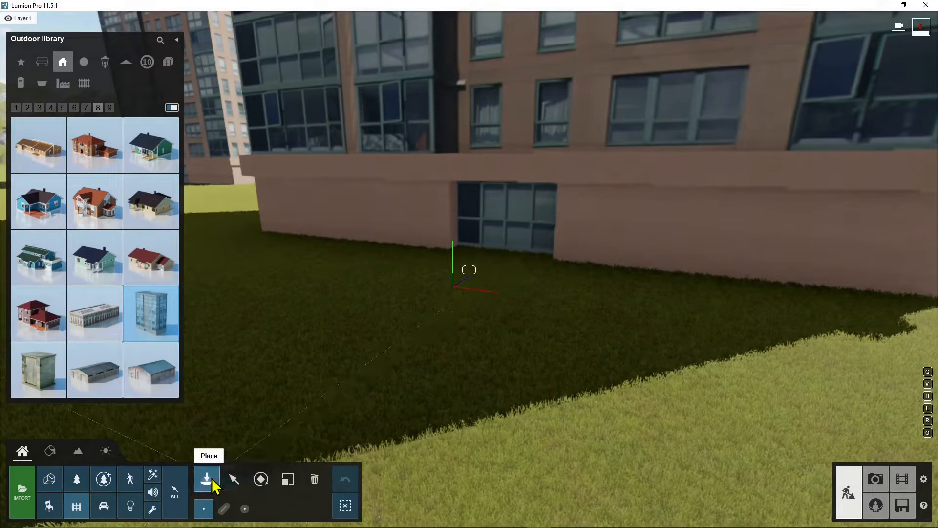
click(238, 482)
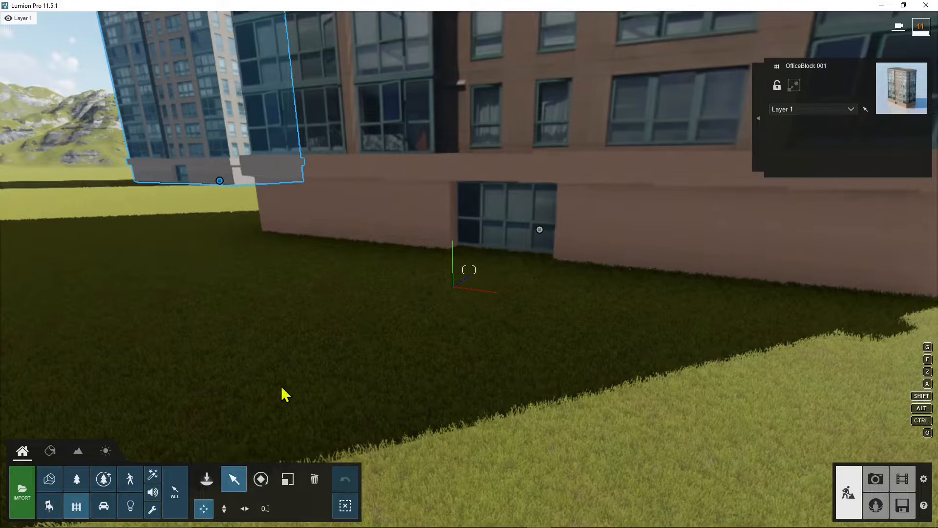
- Inspect the placed office blocks from different distances and sides, including a close view of the front facade
right_drag(323, 349, 353, 383)
key(s)
key(s)
key(s)
key(d)
key(d)
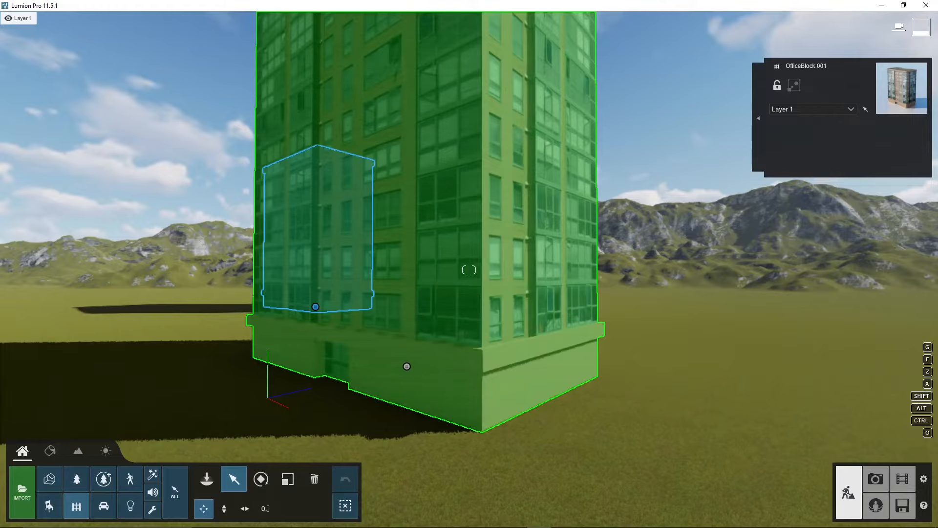
right_drag(469, 270, 443, 316)
key(w)
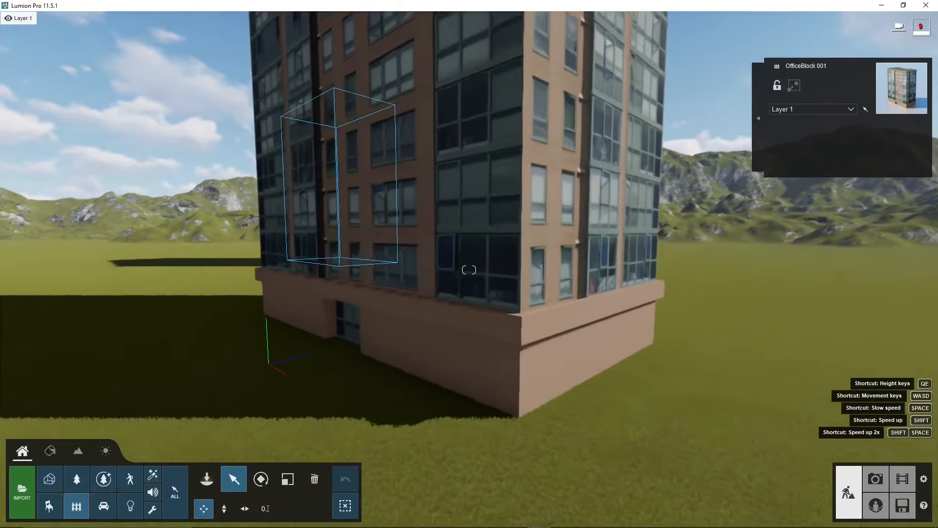
key(w)
right_drag(469, 270, 406, 258)
key(w)
key(d)
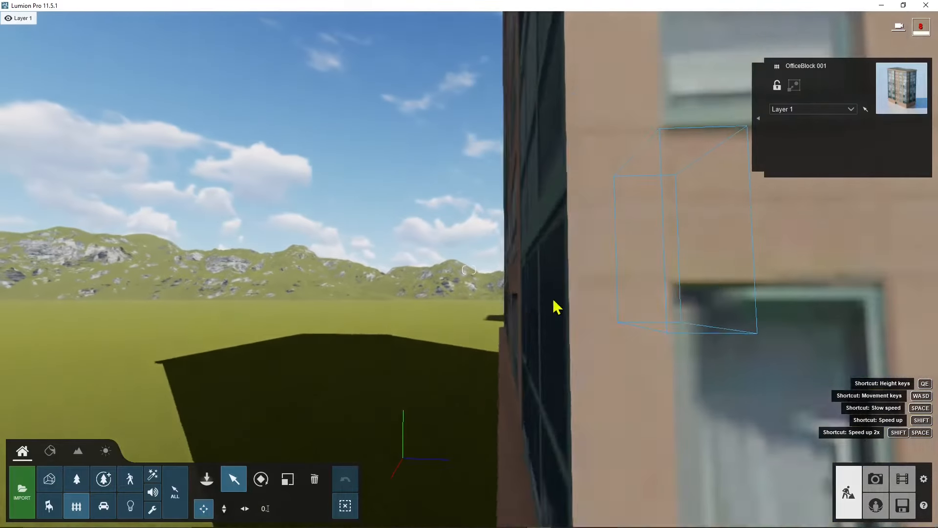
key(d)
right_drag(440, 358, 459, 339)
key(s)
right_drag(470, 270, 112, 281)
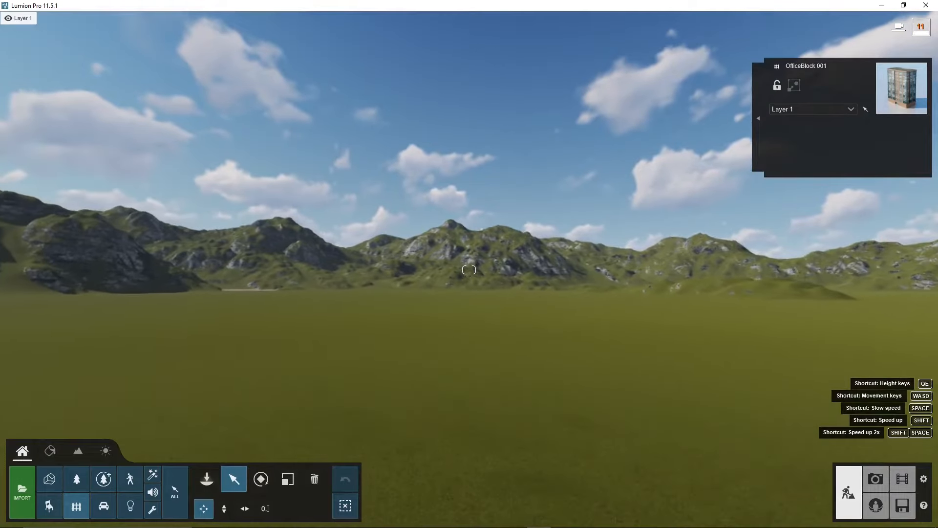
- Bring both office blocks into view, then select the front one followed by the one behind it
right_drag(402, 397, 758, 379)
key(a)
key(a)
key(a)
key(a)
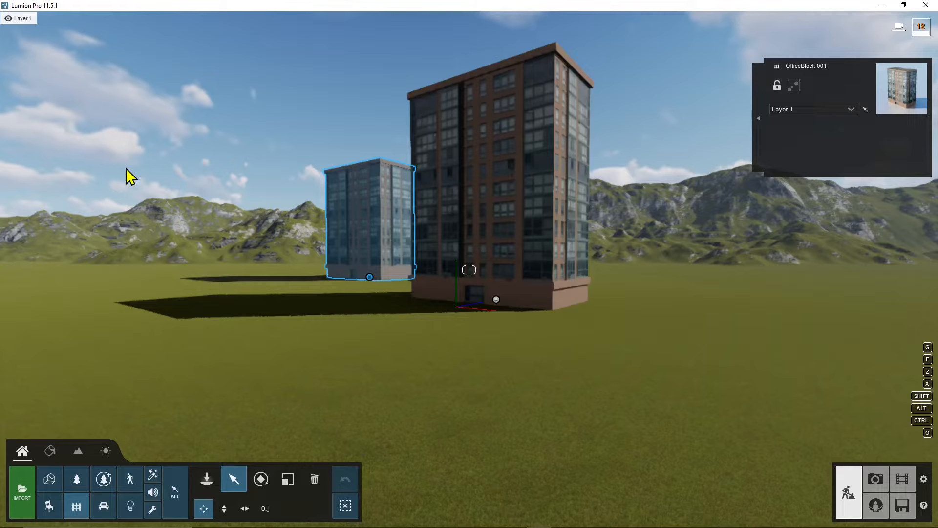
click(491, 201)
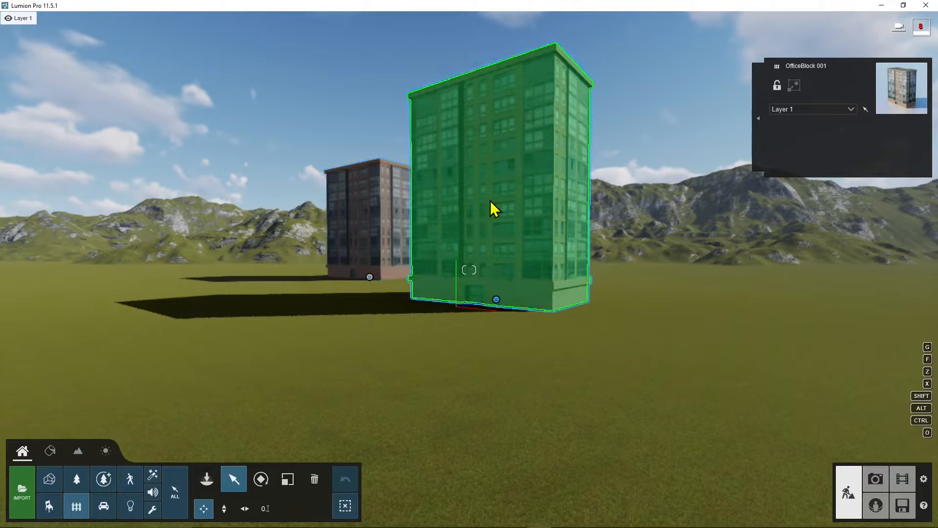
click(367, 227)
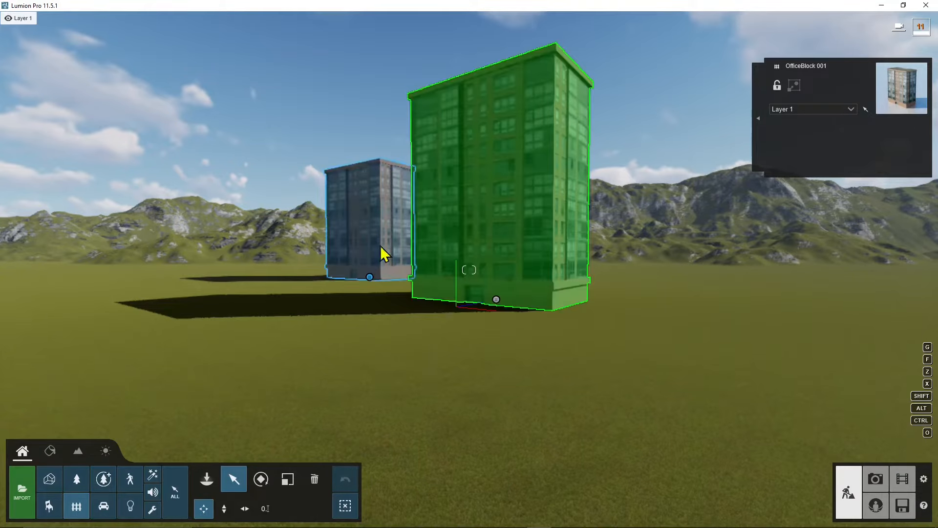
- Place the green House US 016 model from the outdoor library's buildings on the grass in front of the office blocks
click(82, 512)
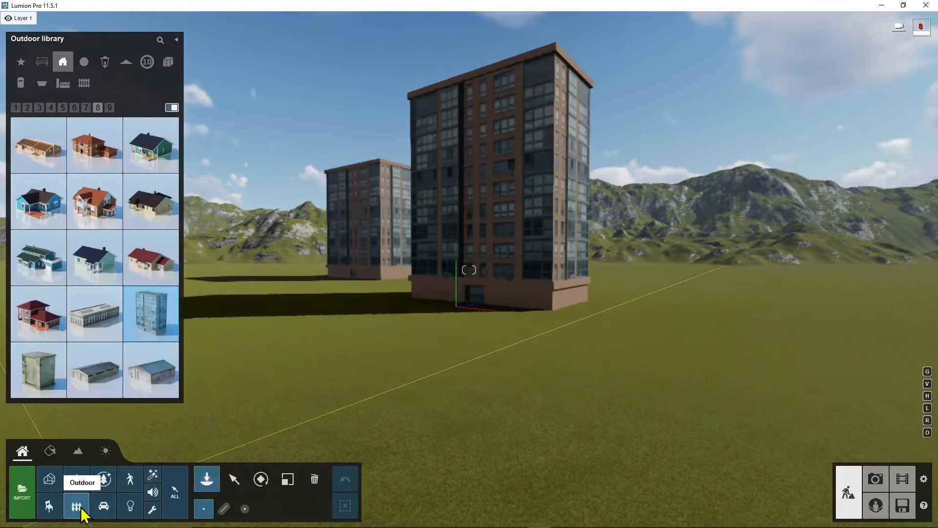
mouse_move(119, 205)
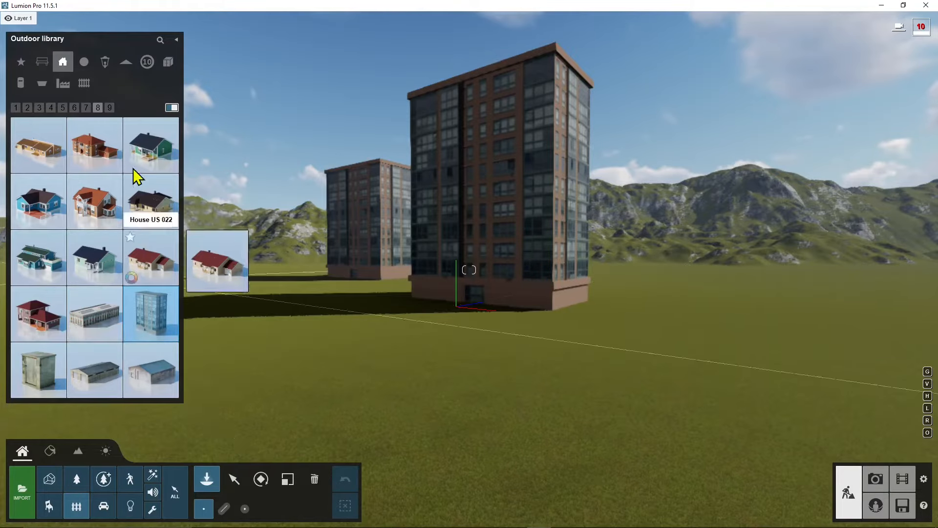
mouse_move(136, 166)
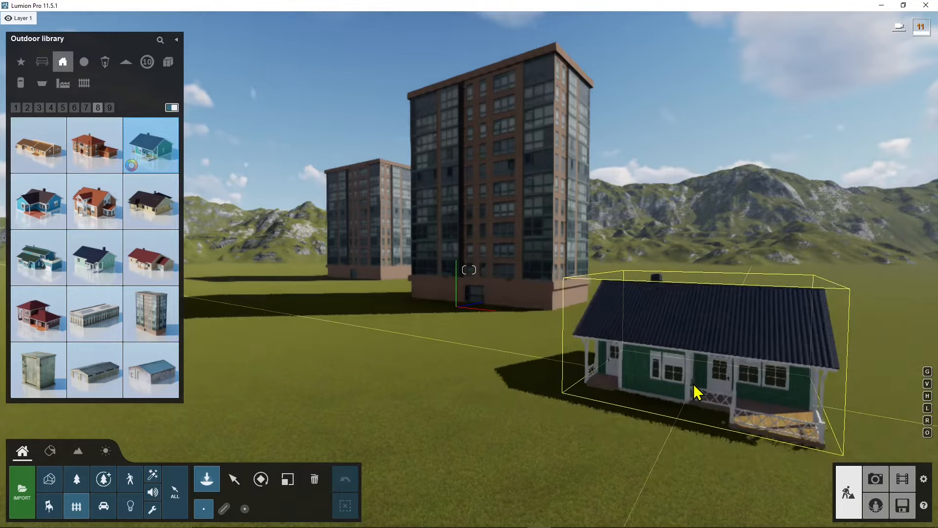
click(691, 390)
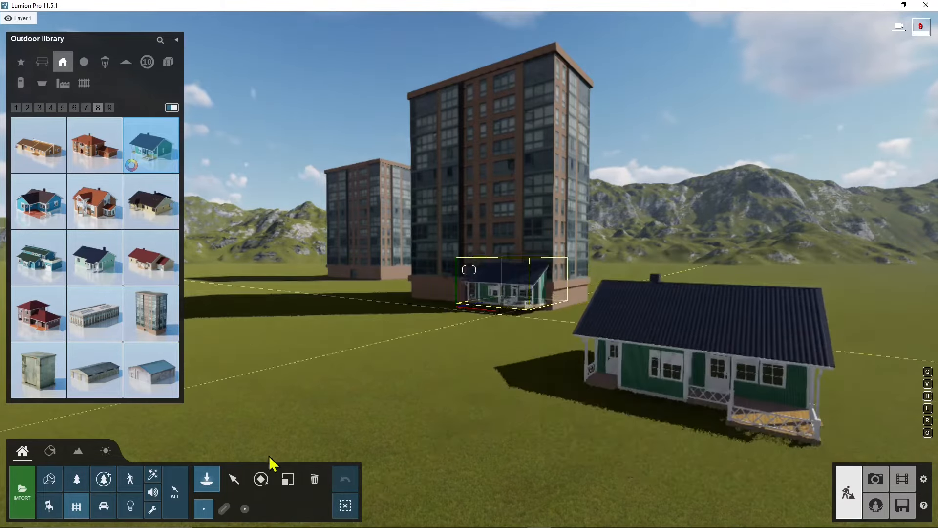
- Select the placed House US 016 in a close view and change its wall color to a muted red, #8c5256
click(237, 482)
right_drag(584, 358, 563, 413)
key(w)
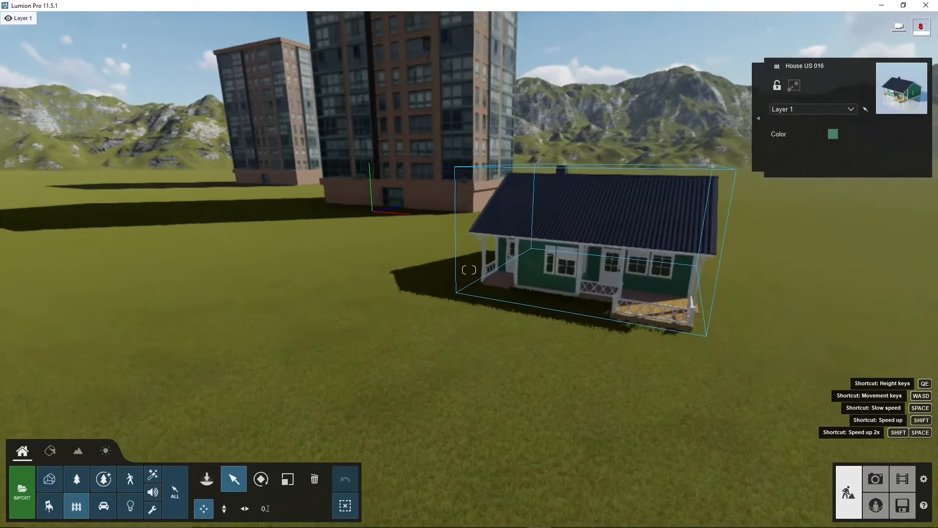
key(d)
key(w)
key(d)
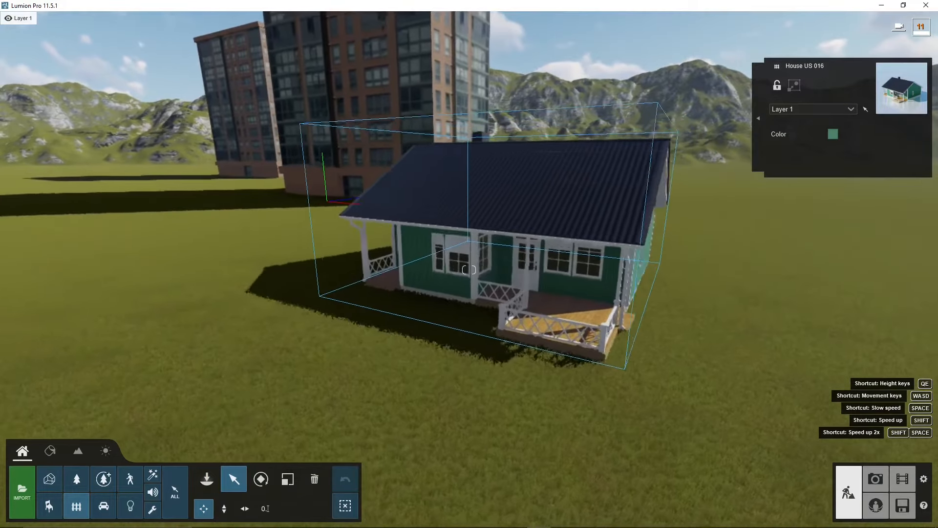
right_drag(562, 413, 433, 362)
key(w)
key(d)
key(s)
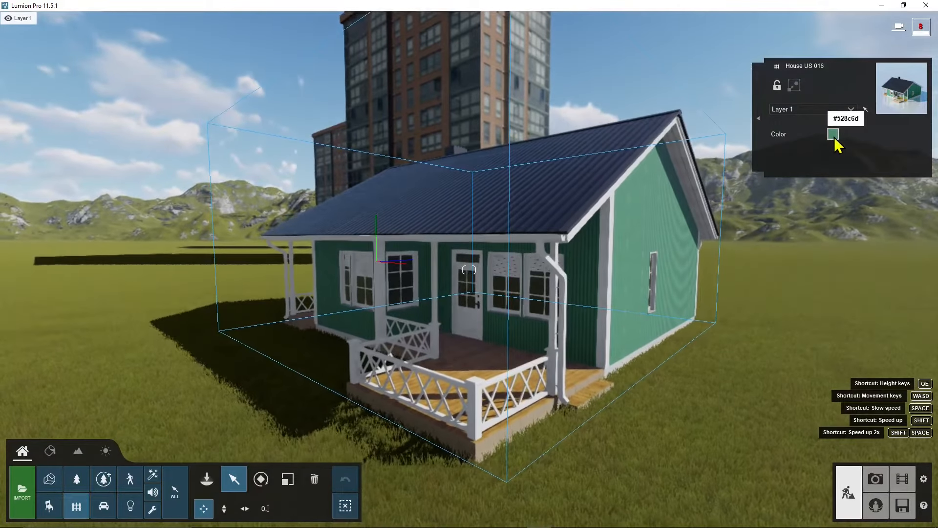
click(833, 136)
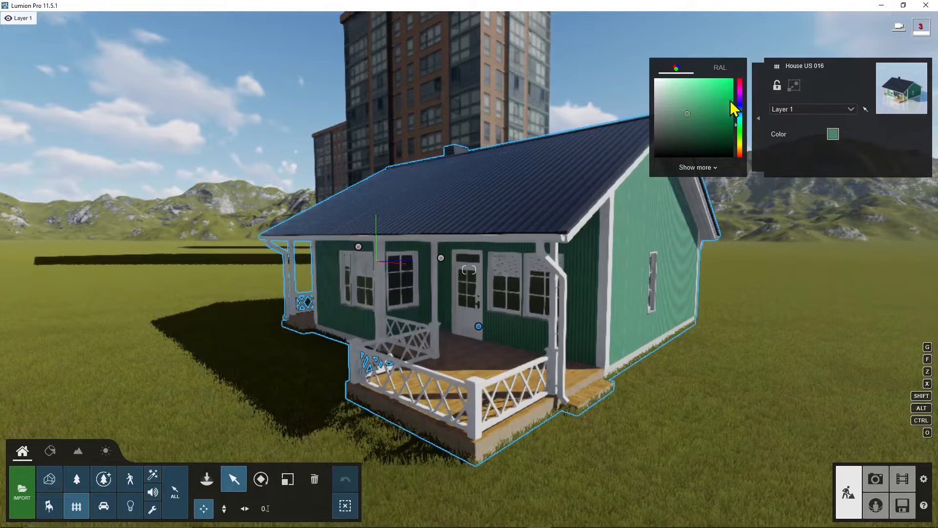
click(741, 89)
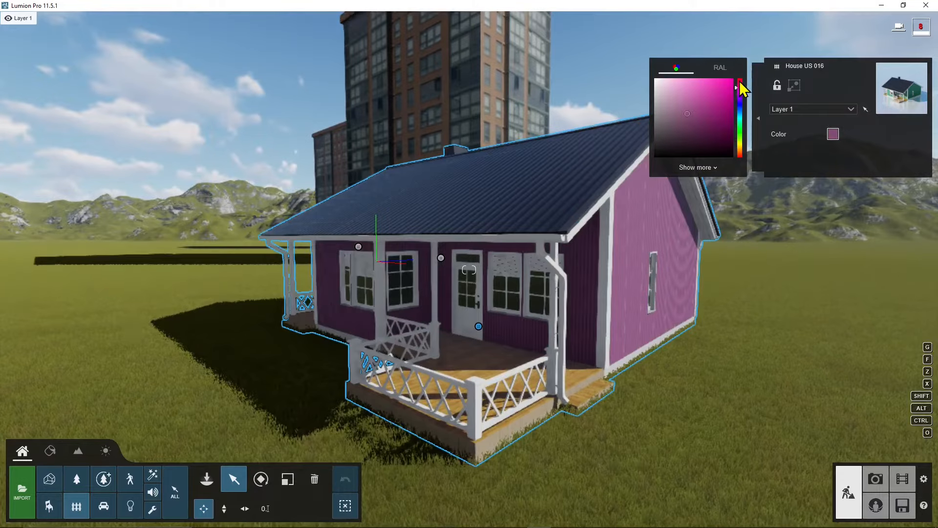
click(740, 81)
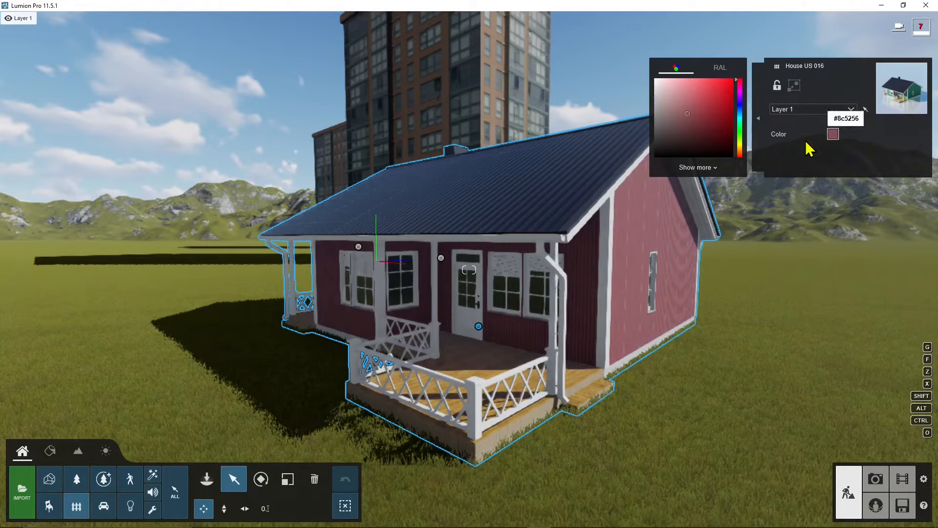
- Place the third bench model from the outdoor library's furniture on the porch of the red house, below the windows
right_drag(534, 283, 464, 310)
key(a)
key(s)
key(d)
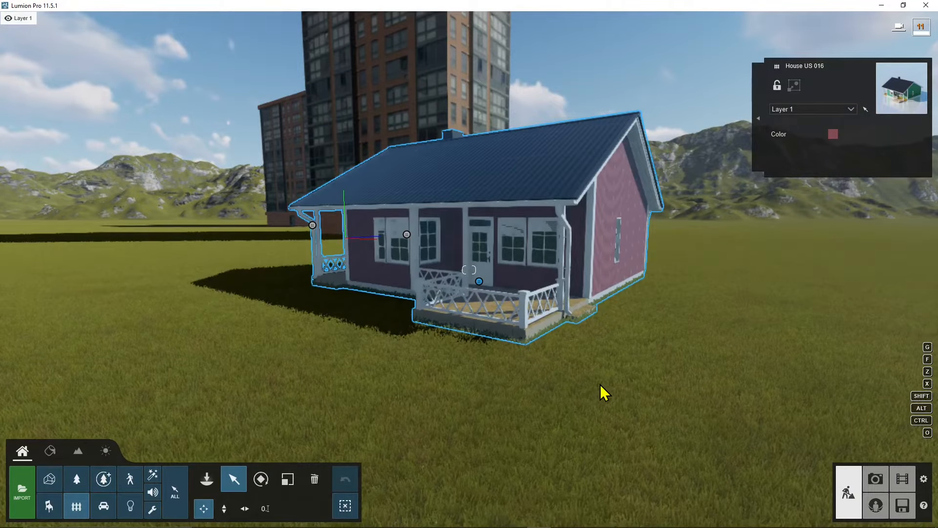
right_drag(427, 301, 459, 293)
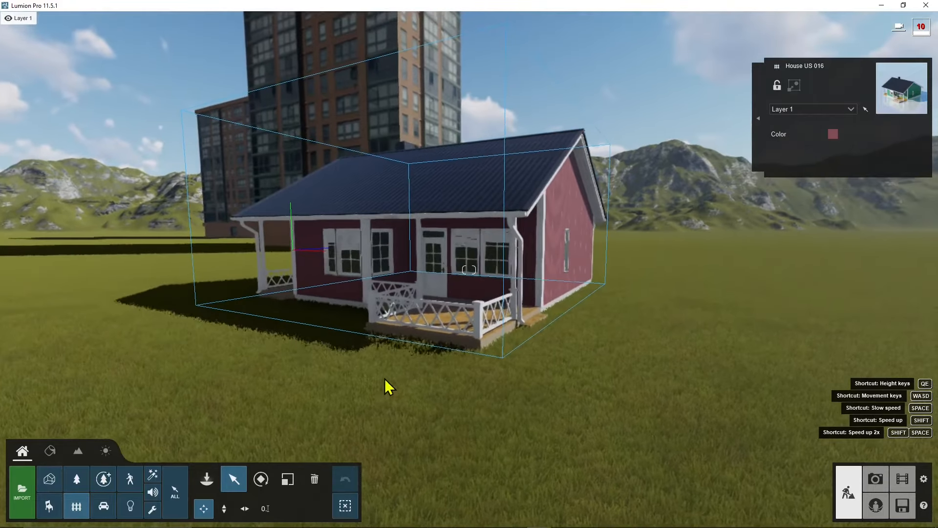
right_drag(385, 379, 356, 383)
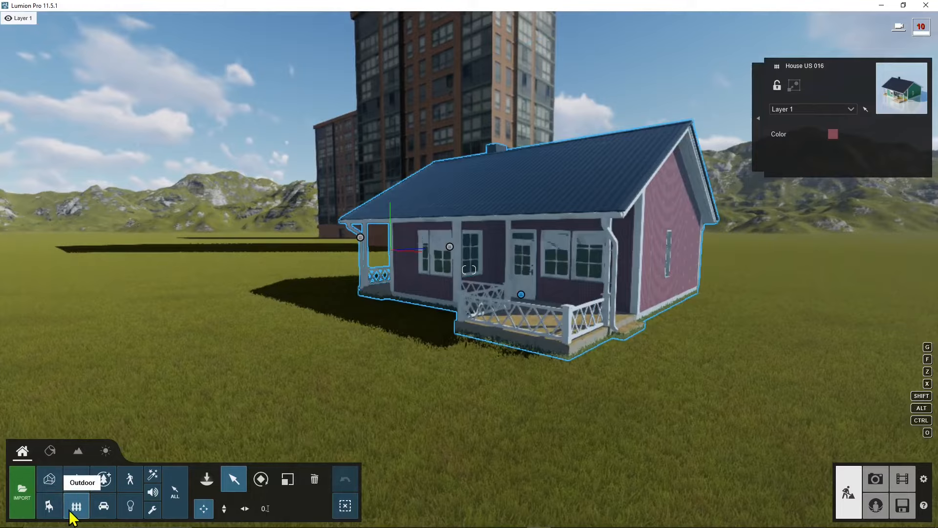
click(75, 509)
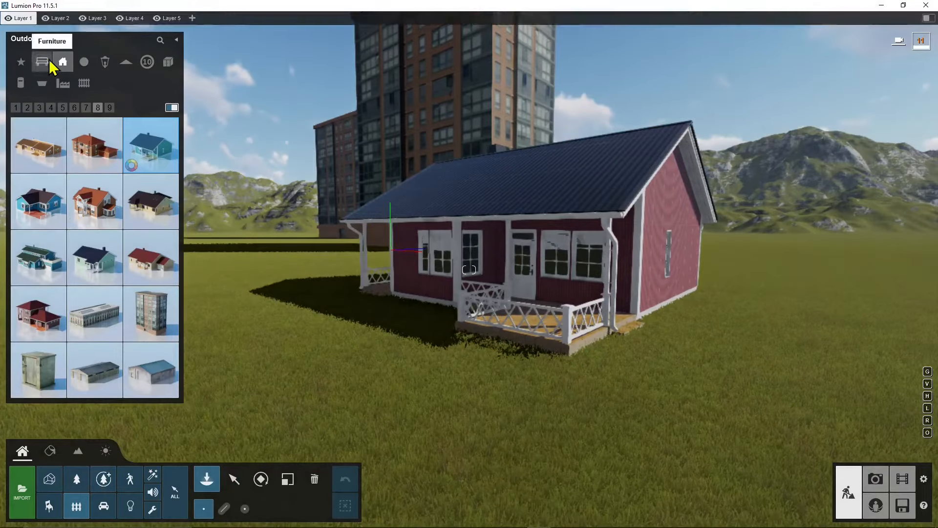
click(42, 62)
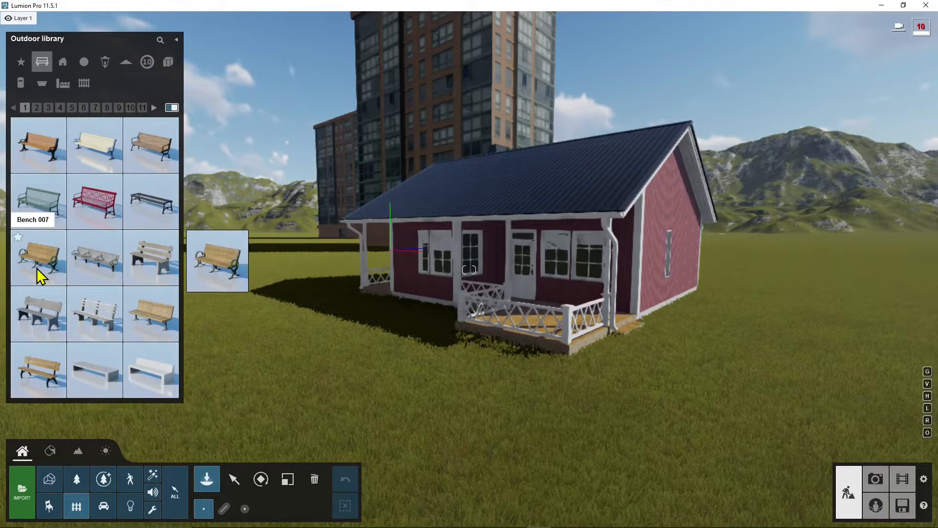
click(151, 155)
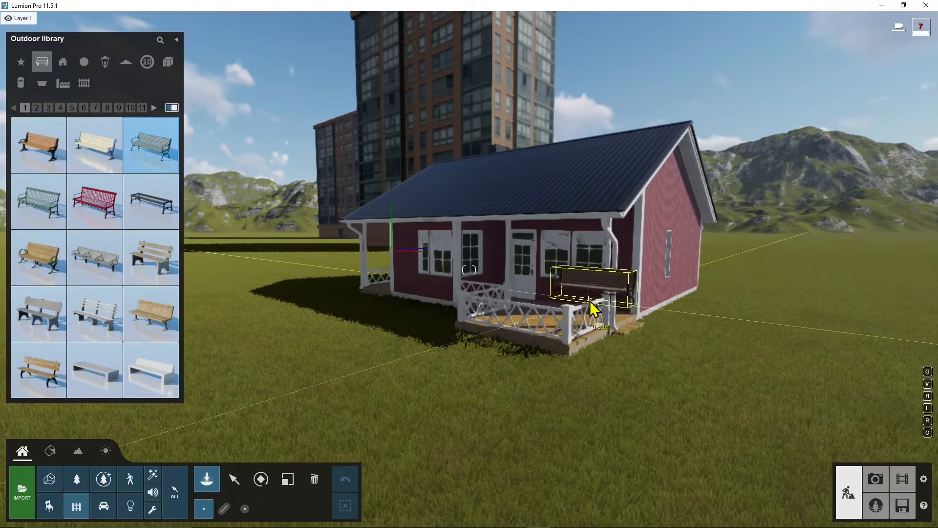
click(587, 312)
- Inspect the bench on the porch up close from the open side, then from farther away with the whole house in view
right_drag(586, 312, 528, 346)
key(w)
key(d)
right_drag(685, 286, 644, 303)
key(d)
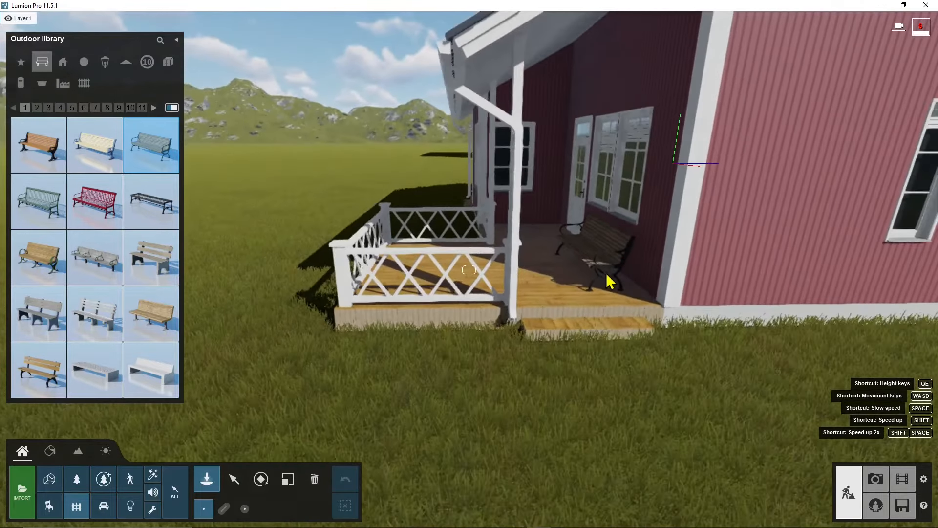
right_drag(489, 433, 541, 445)
key(a)
key(s)
key(s)
right_drag(495, 332, 504, 316)
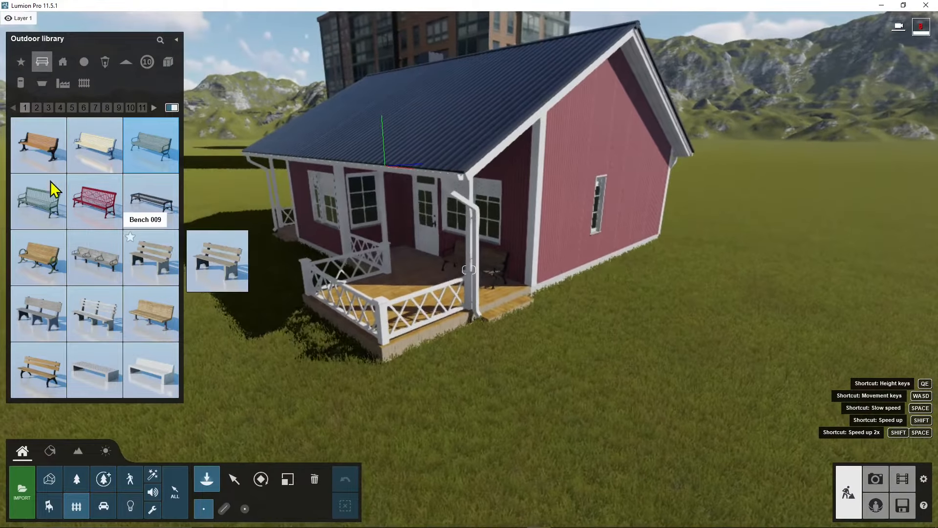
- Place the first bench model in the furniture library on the house porch and two more on the grass beside the house
click(37, 150)
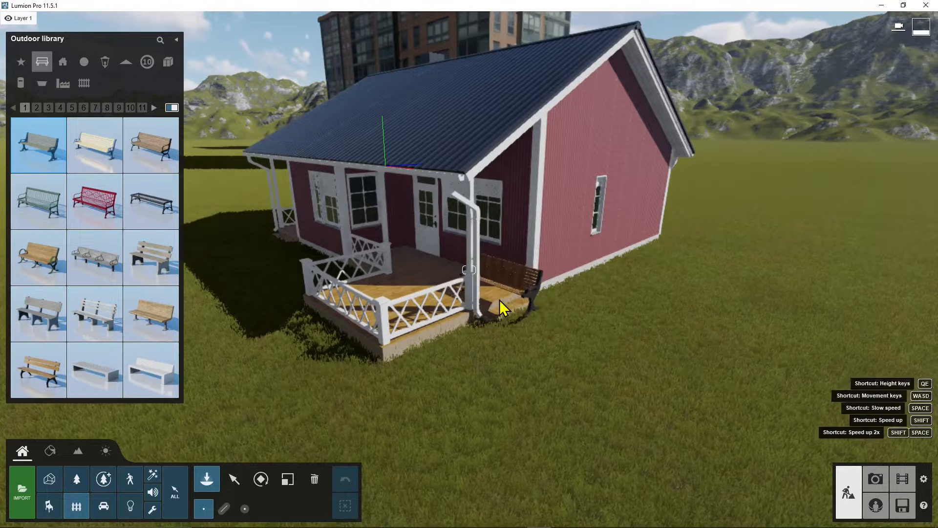
click(454, 278)
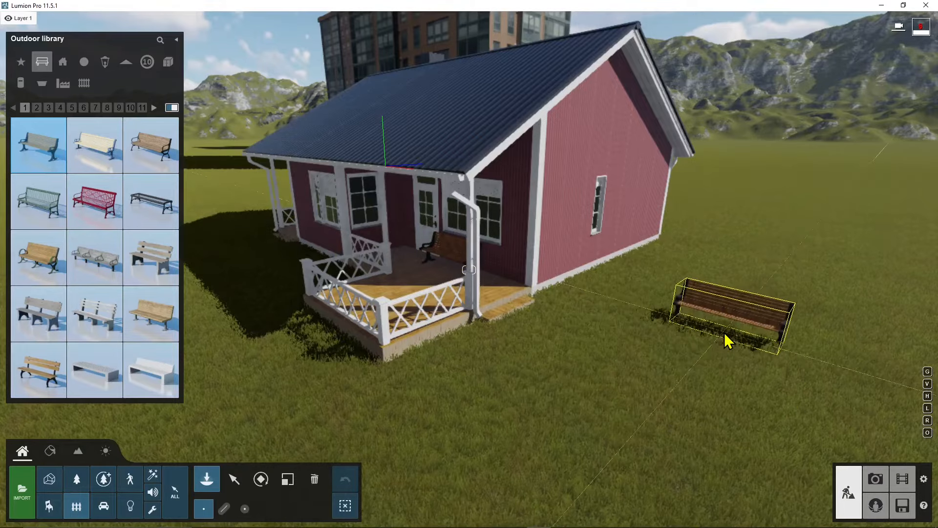
click(620, 455)
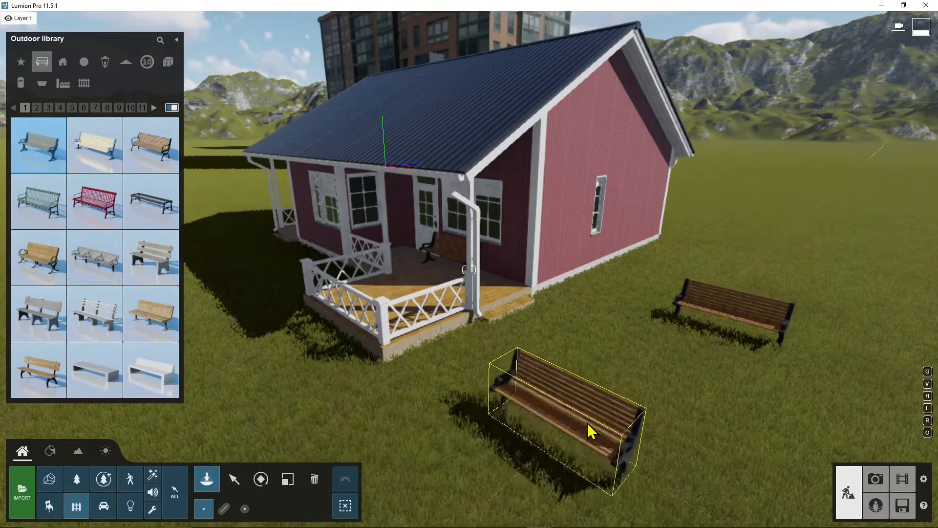
click(613, 388)
- Place another bench of the same model on the roof of the red house
right_drag(614, 389, 637, 398)
right_drag(604, 261, 578, 266)
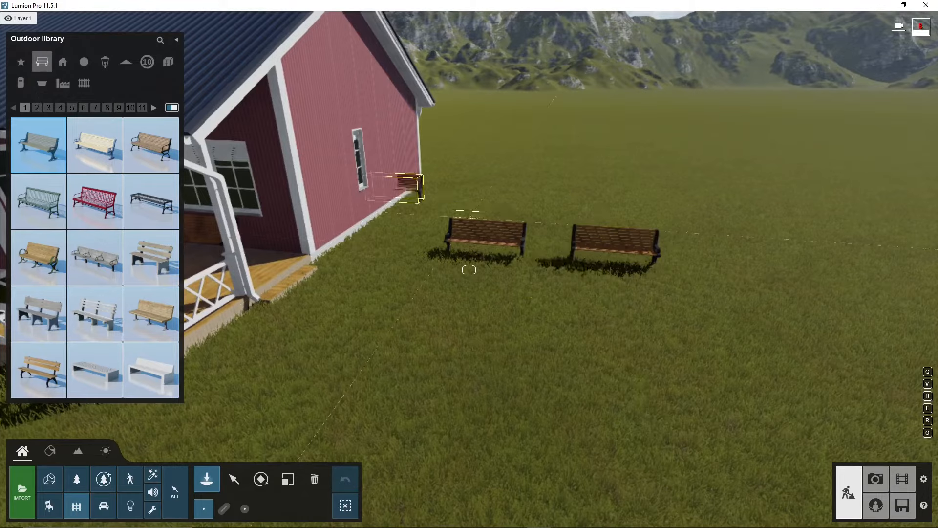
right_drag(611, 416, 679, 376)
key(d)
right_drag(470, 270, 220, 398)
right_drag(586, 356, 602, 356)
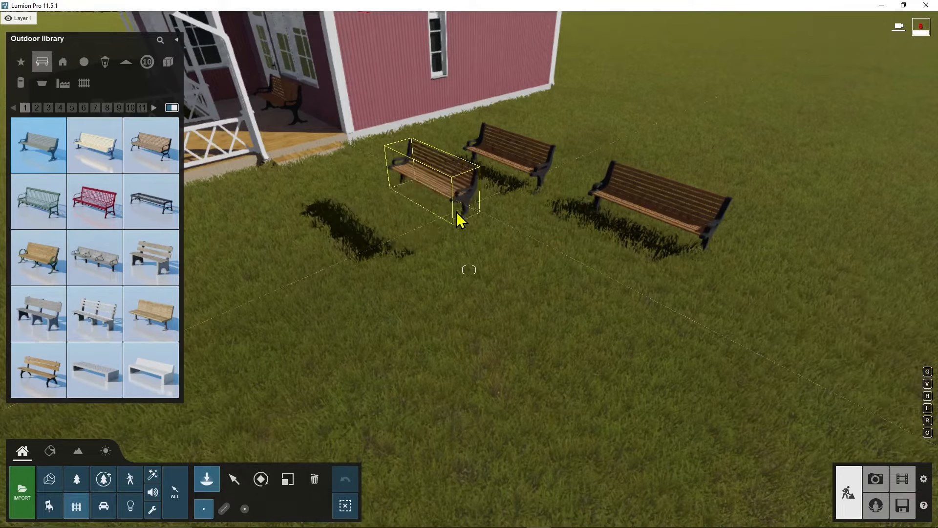
right_drag(459, 218, 438, 213)
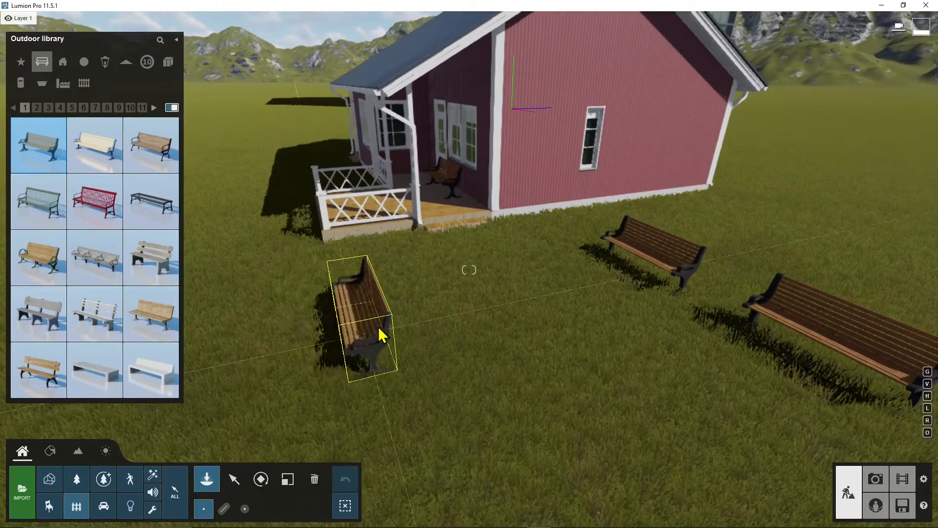
click(400, 66)
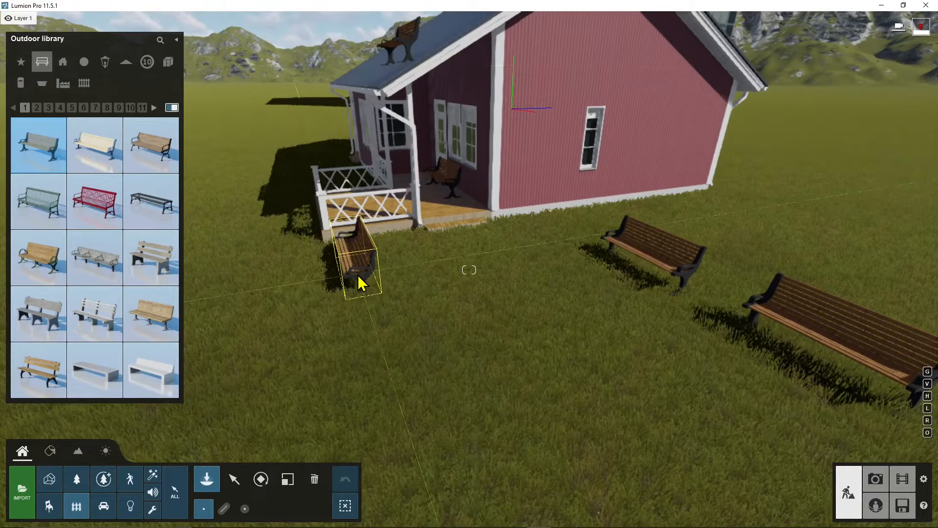
- Try positioning another bench around the house with placement restricted to the terrain
key(g)
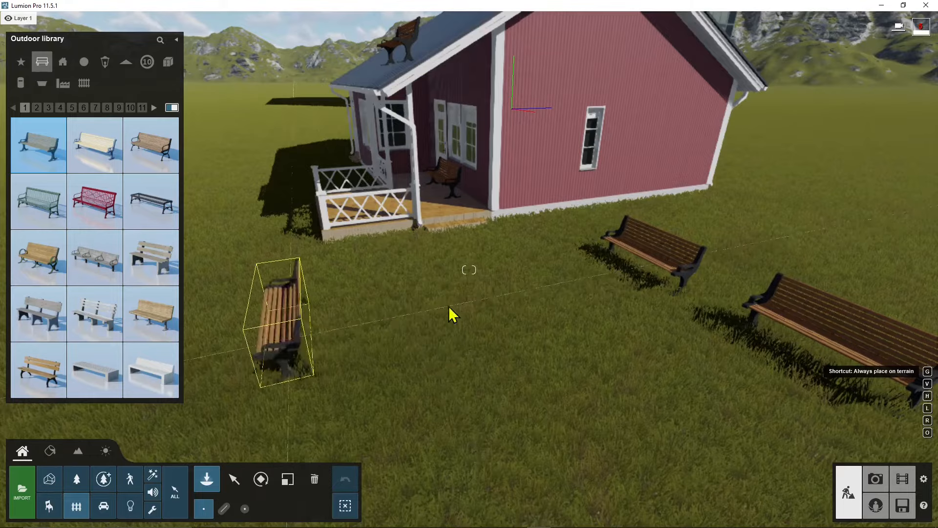
click(761, 236)
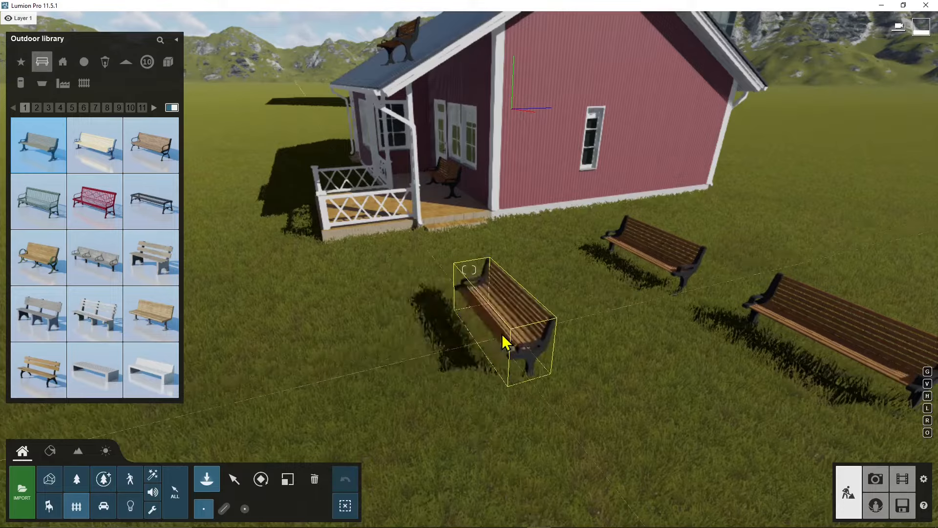
click(514, 333)
- Delete the bench standing on the roof of the red house
right_drag(514, 332, 454, 268)
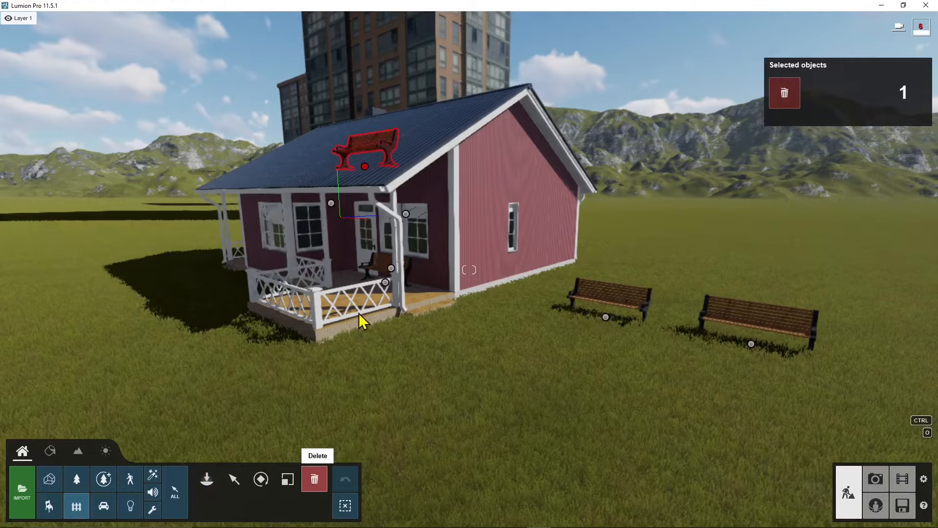
click(364, 166)
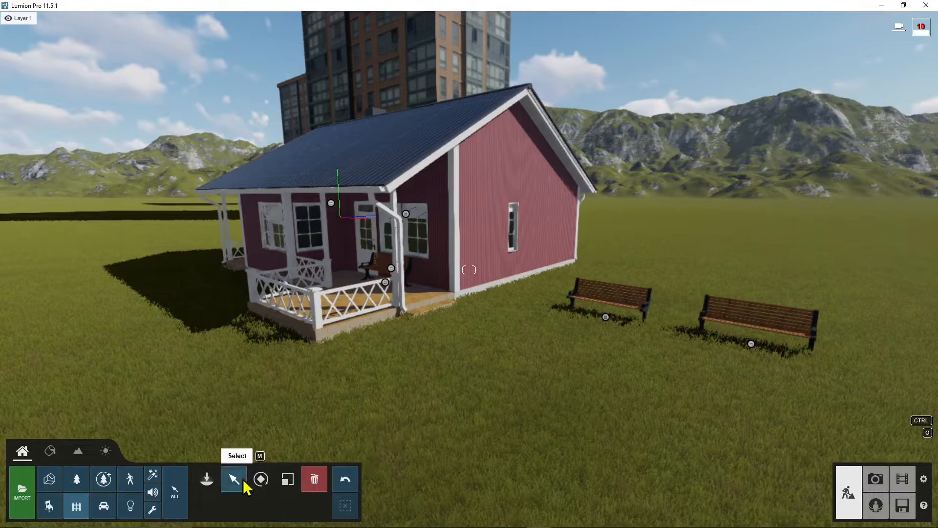
- Place a GardenLamp 008 from the outdoor library's lighting models on the grass between the two benches
click(209, 482)
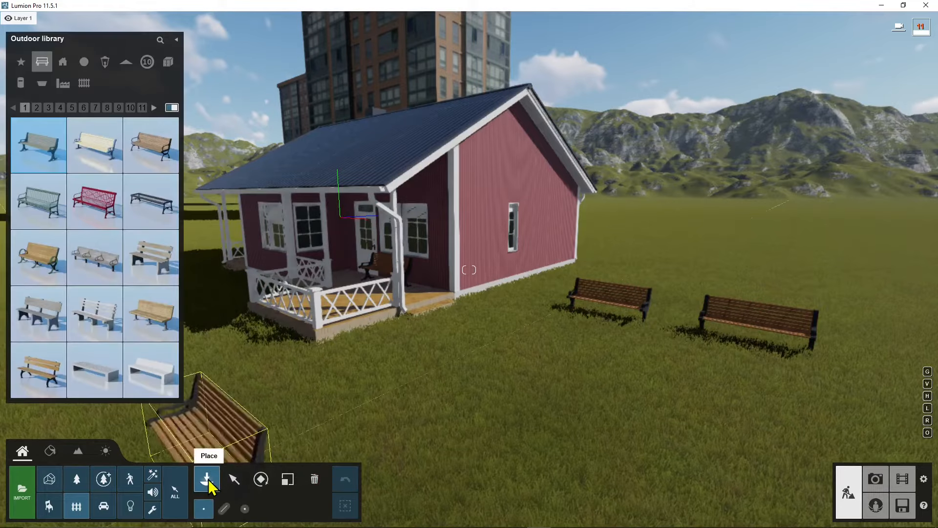
click(104, 63)
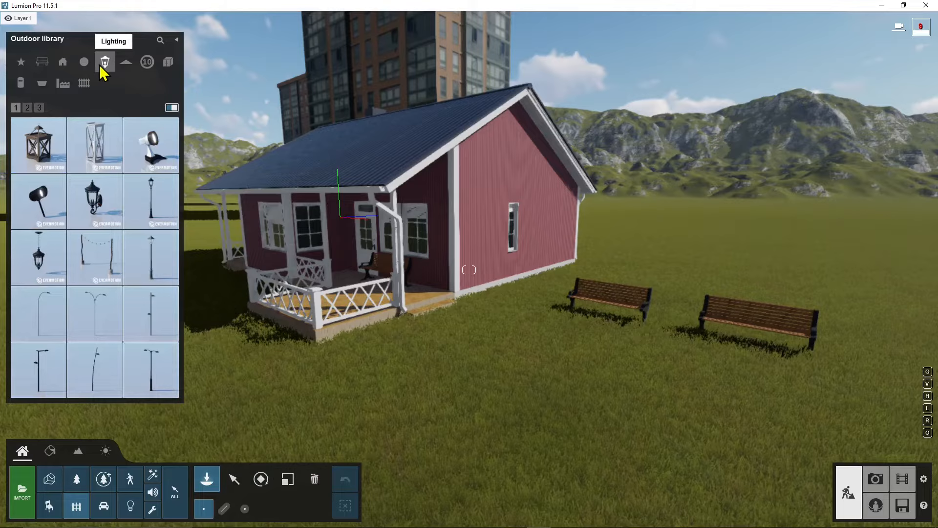
click(155, 222)
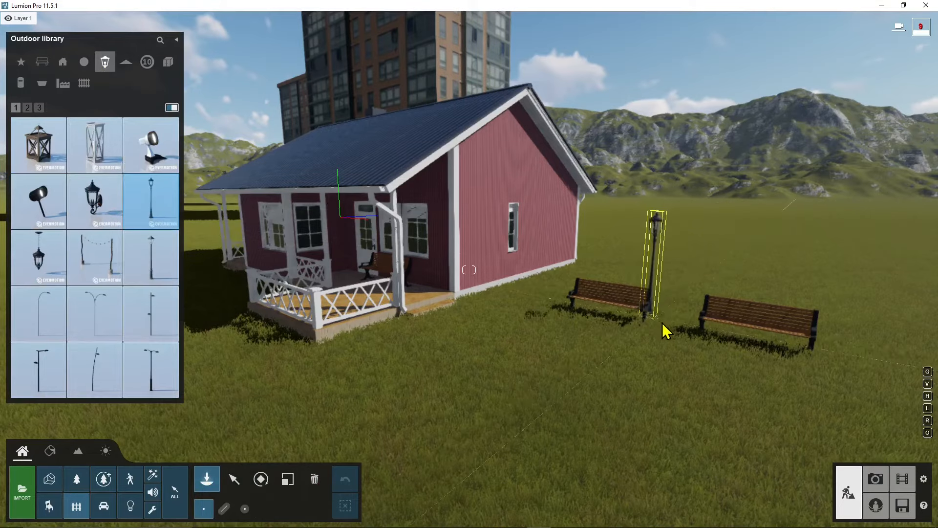
click(675, 341)
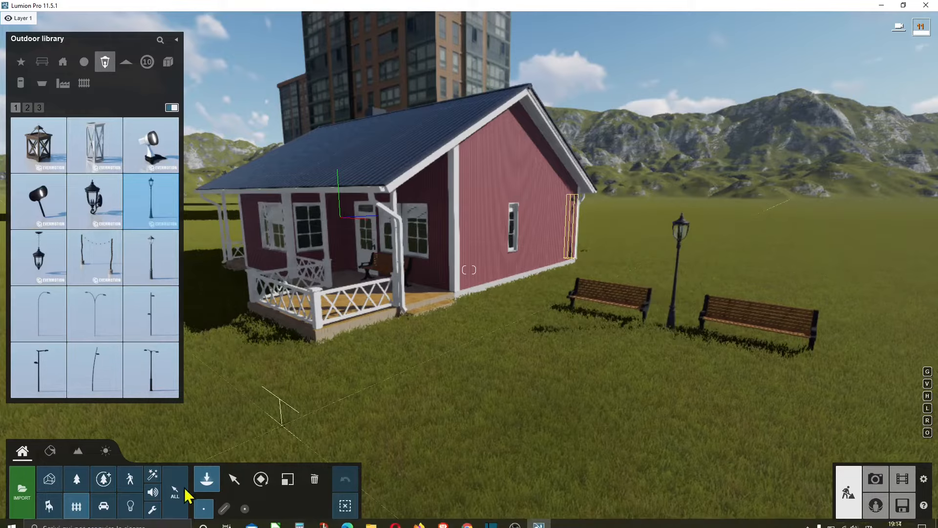
- Switch to Select mode and select the garden lamp between the two benches
click(234, 480)
click(674, 313)
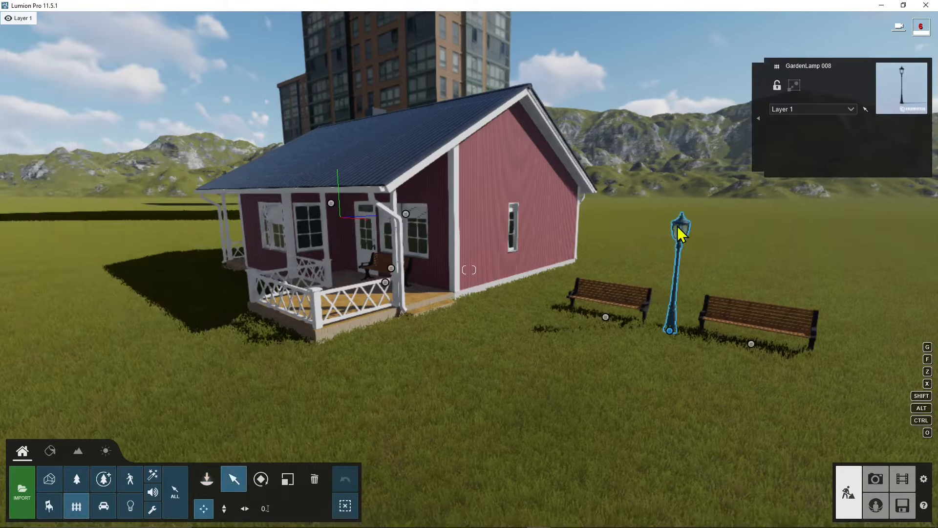
click(670, 330)
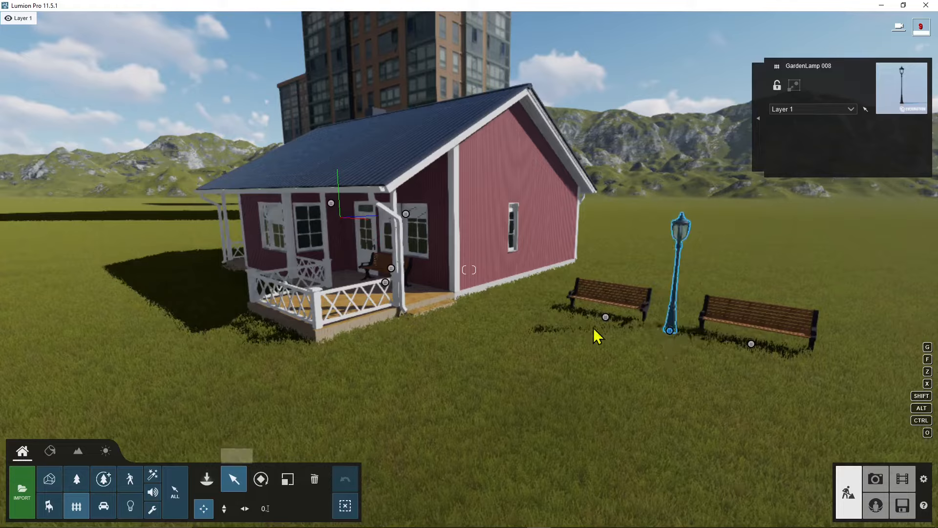
- Move the selected garden lamp slightly closer to the bench farther from the house, keeping it between the two benches
mouse_move(684, 337)
mouse_down()
mouse_move(683, 321)
mouse_move(656, 329)
mouse_move(676, 337)
mouse_up()
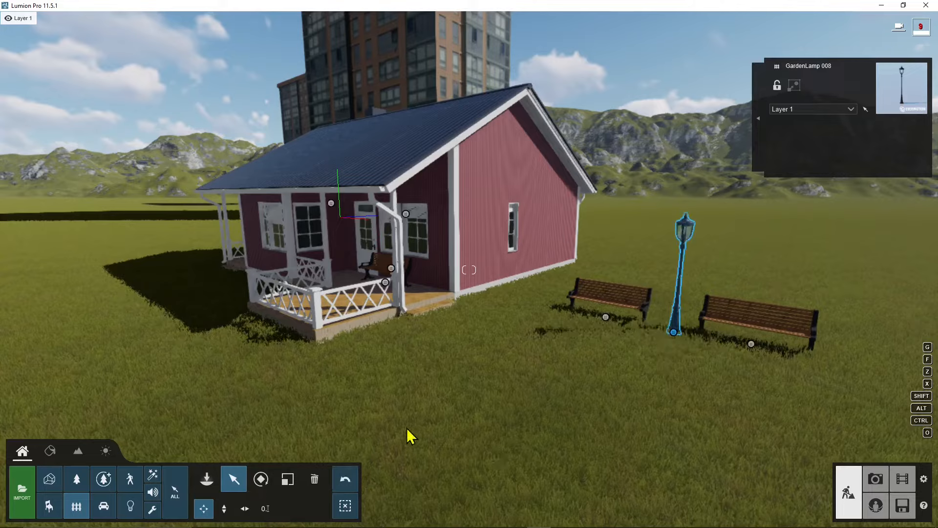
- Place an AmericanSycamore-L HQ tree from page 3 of the nature library on the grass behind the benches, beside the red house
click(216, 482)
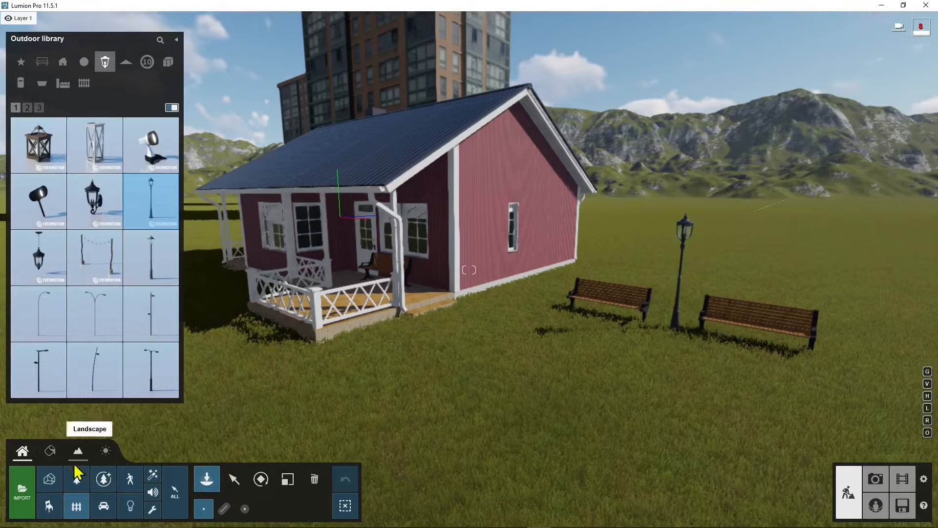
click(77, 481)
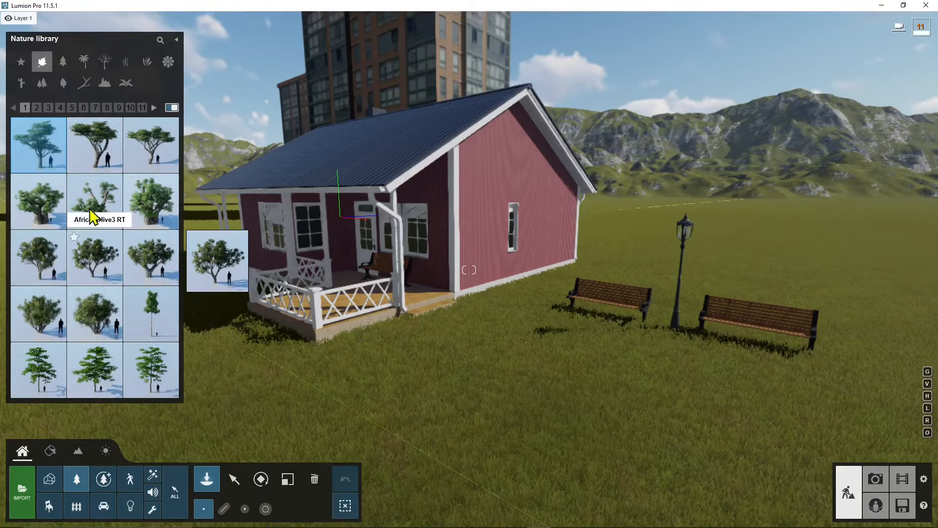
click(48, 107)
mouse_move(100, 252)
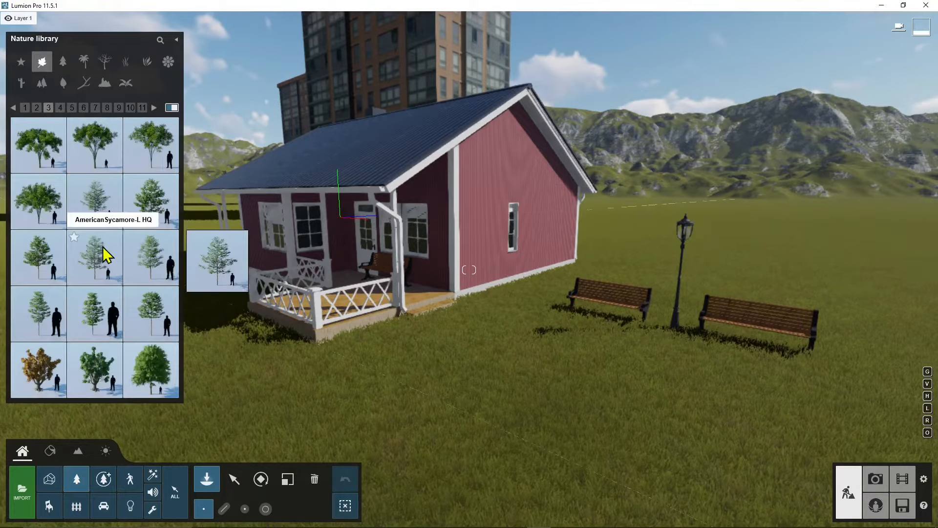
click(196, 251)
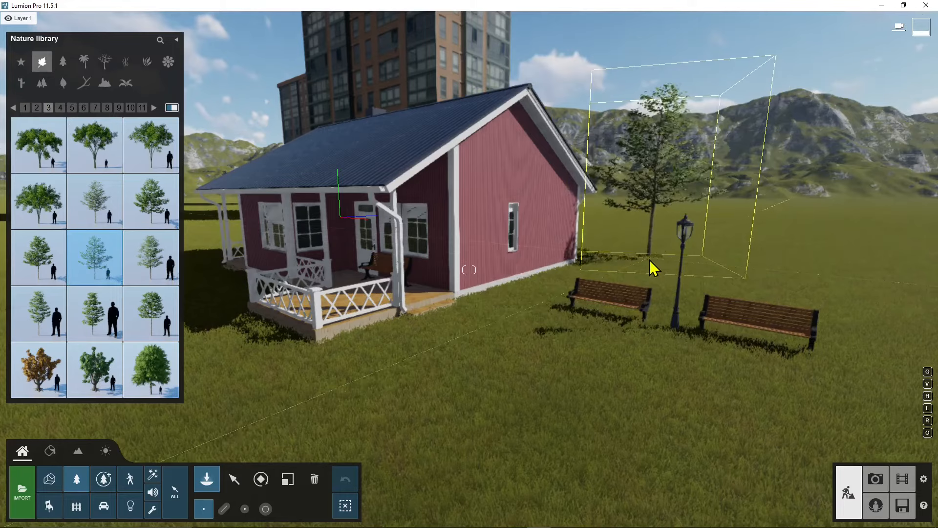
click(653, 261)
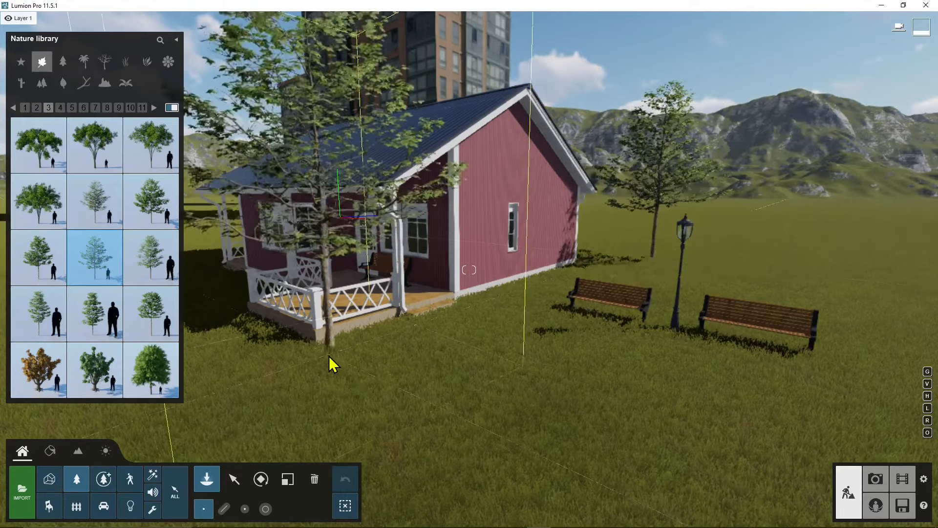